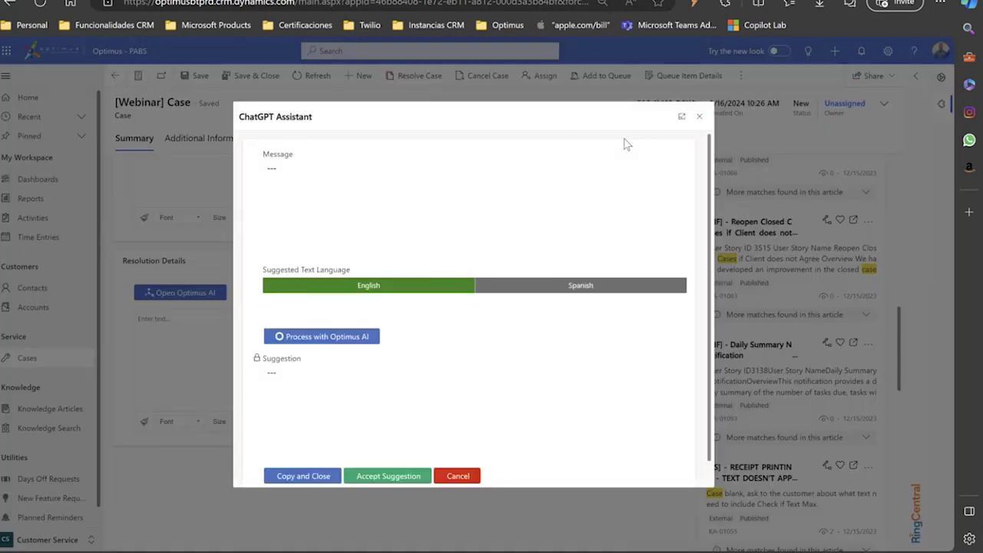
Close the empty assistant and write in Resolution Details a greeting by name plus "we identify that the problem was that you dont have your credentials updated."
left_click(696, 115)
left_click(310, 352)
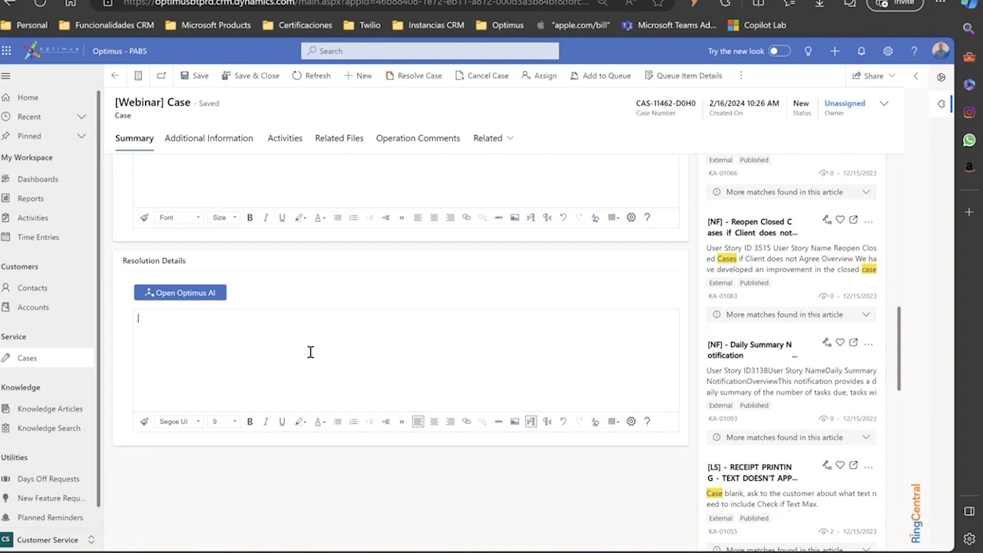
type("Hi Mr Jorge , we identify that the problem")
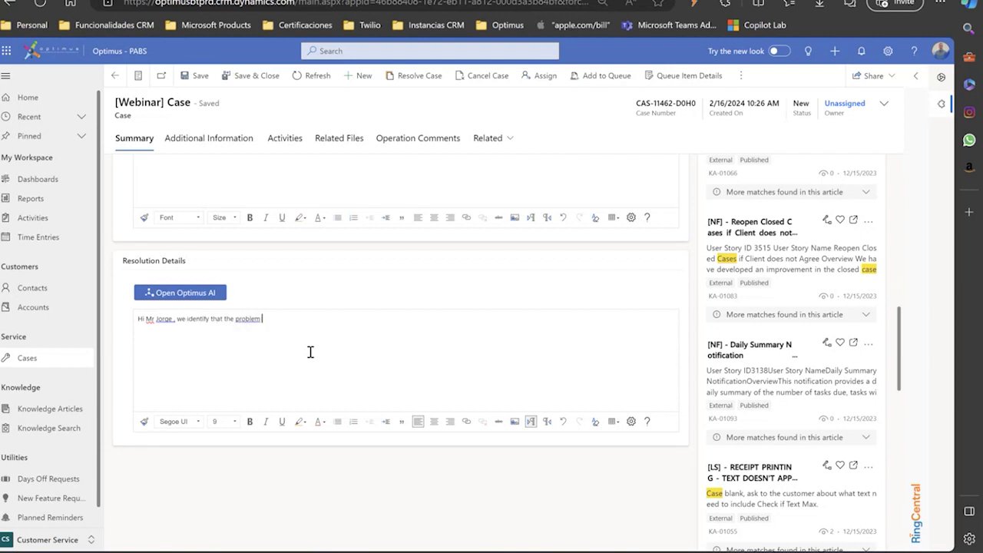
type(" was that you dont have your ")
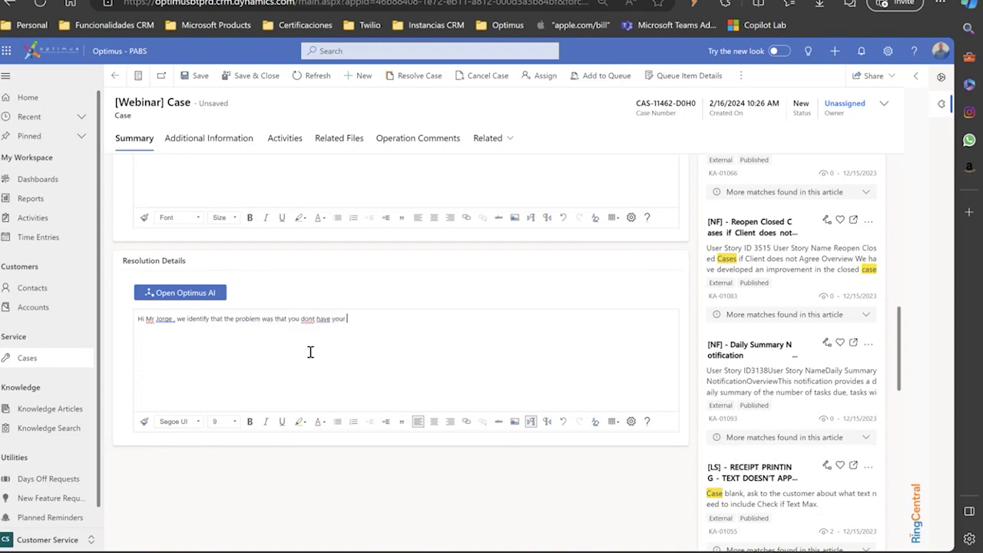
type("credentials updated.")
Process the resolution text with Optimus AI in English and accept the suggestion into Resolution Details
left_click(162, 296)
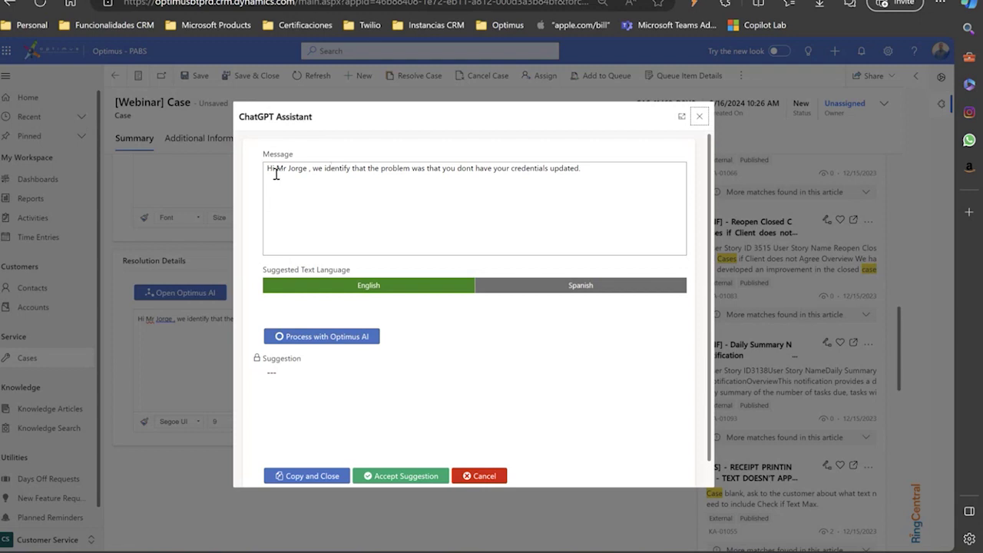
left_click(343, 349)
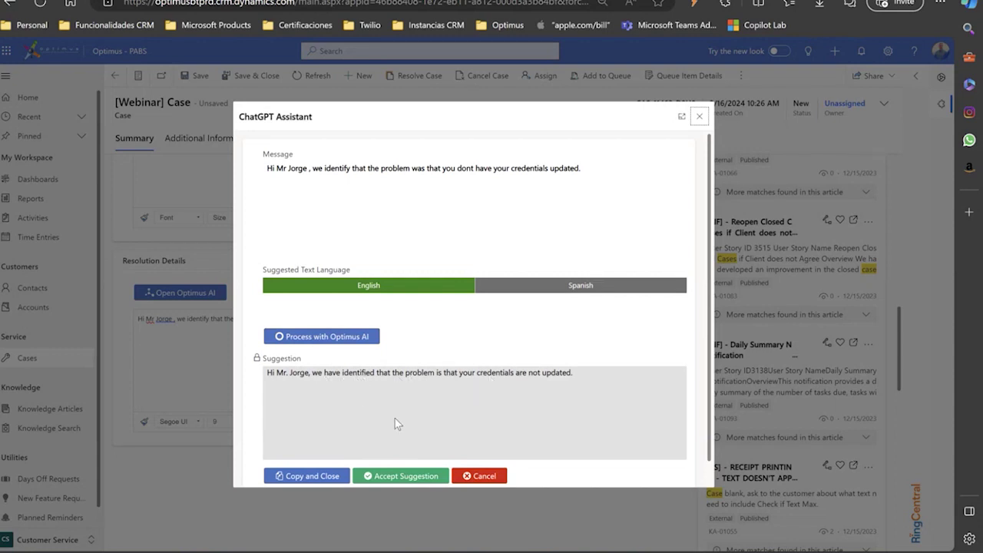
left_click(401, 479)
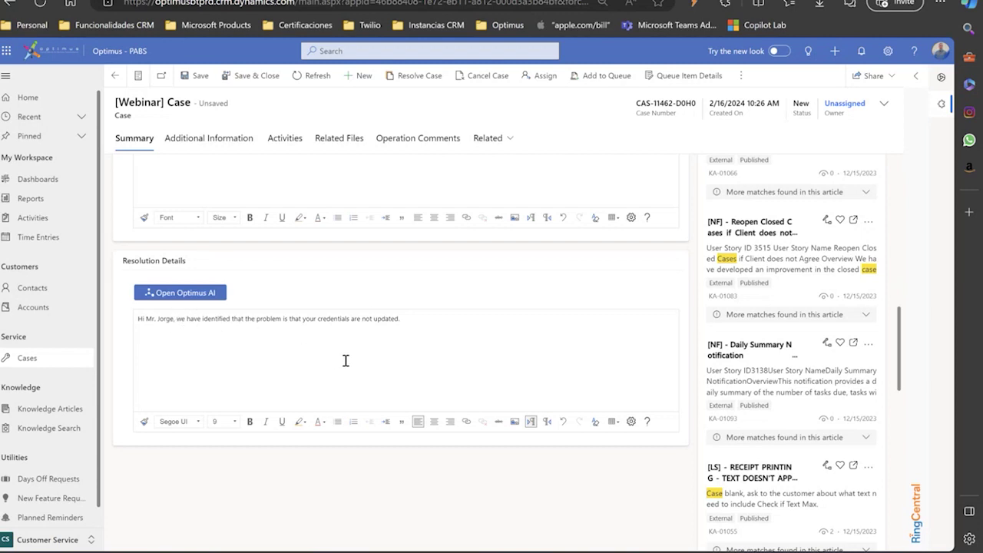
Create a new email from the case's activity timeline, discarding the unsaved case changes, and place the cursor in the email body
left_click(281, 146)
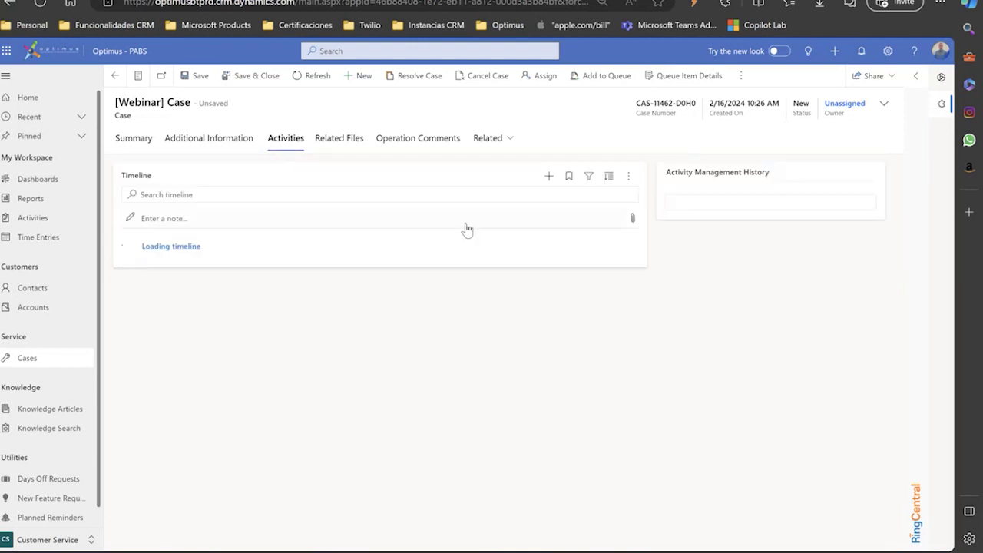
left_click(549, 176)
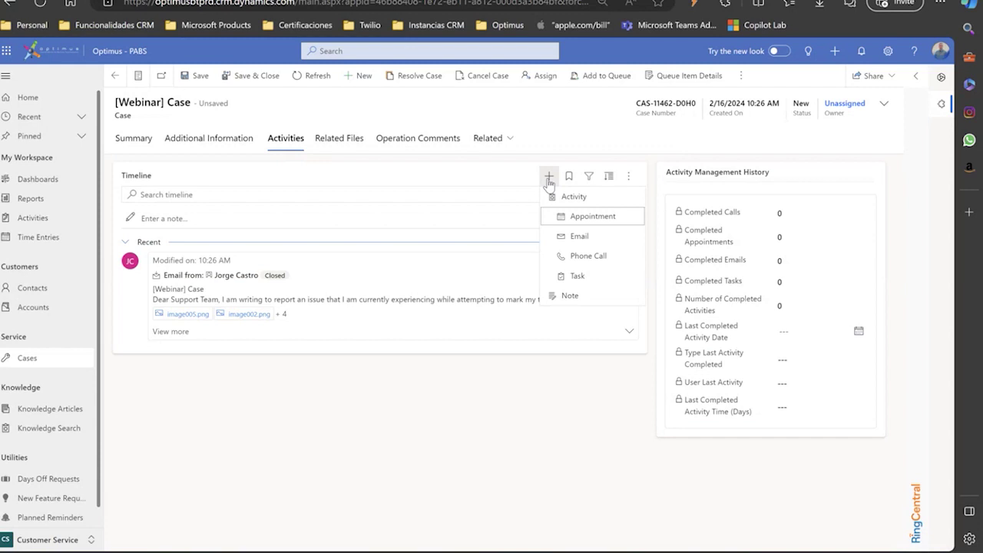
left_click(572, 234)
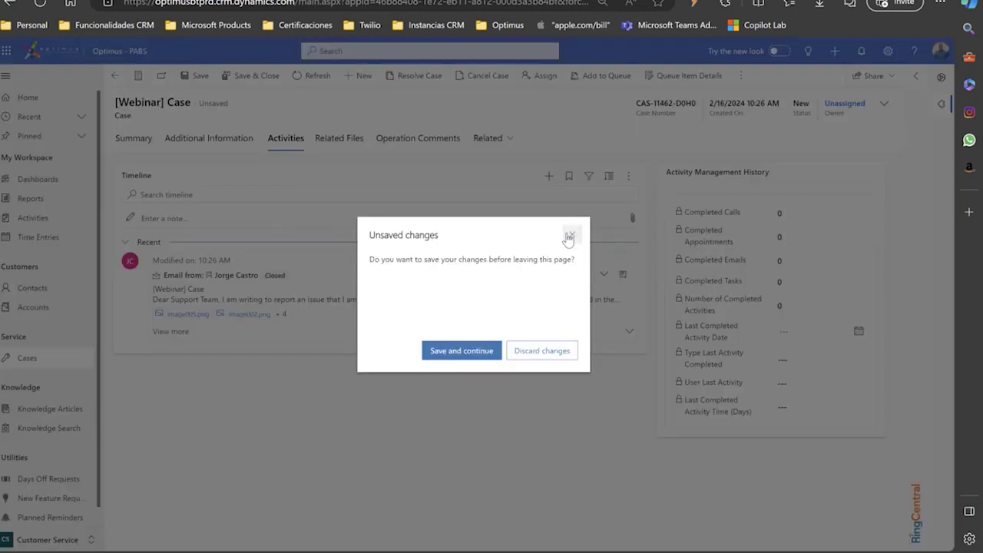
left_click(542, 350)
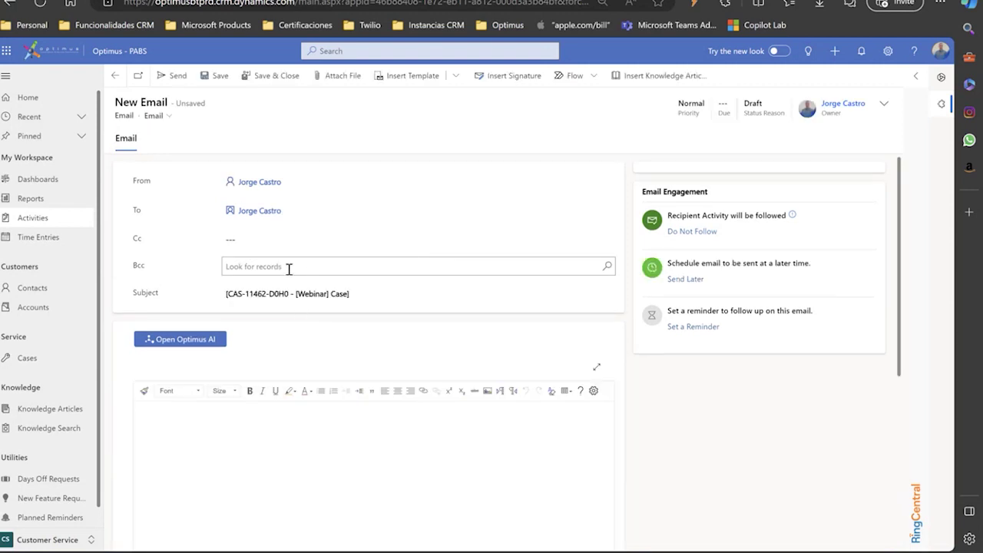
left_click(200, 410)
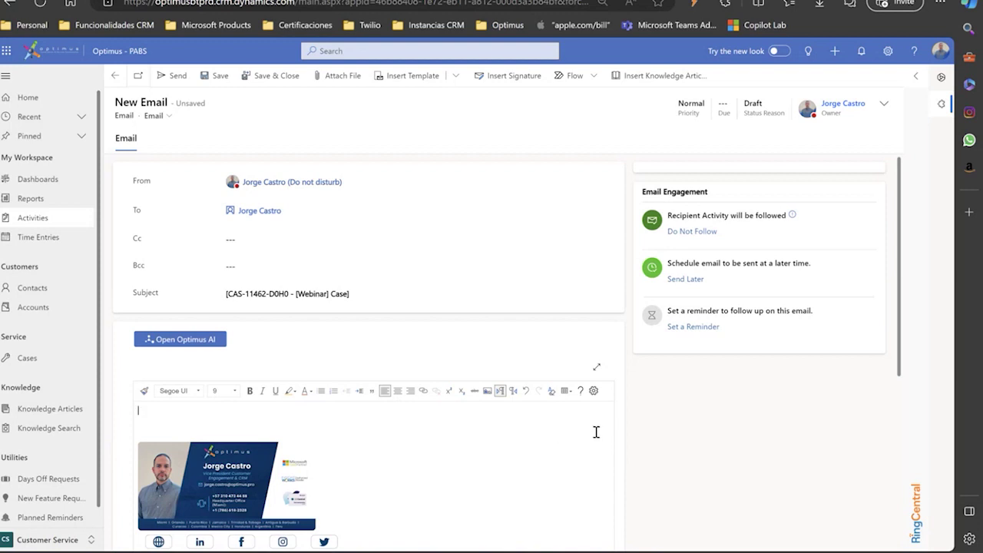
scroll(678, 432, "down", 2)
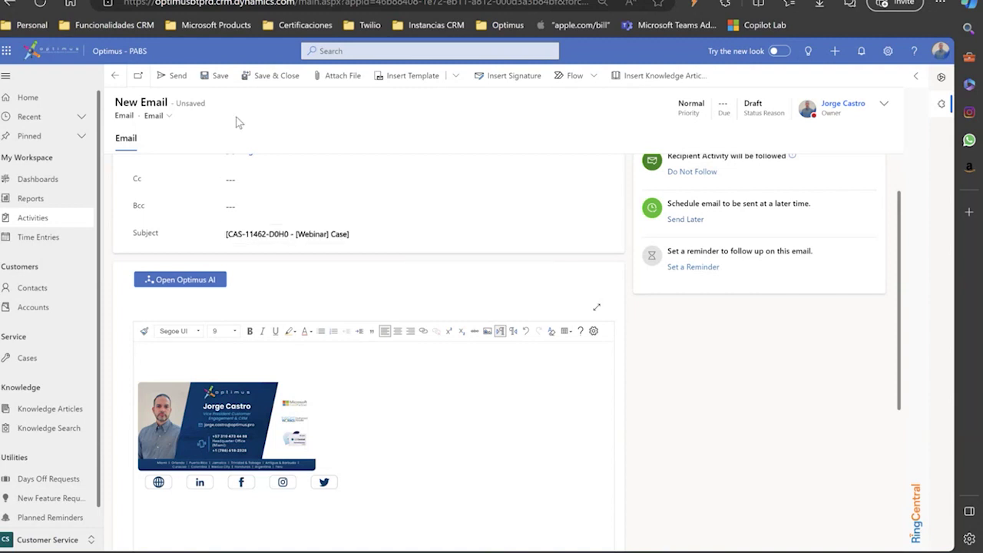
Switch to the Sales area and discard the unsaved email draft
left_click(57, 542)
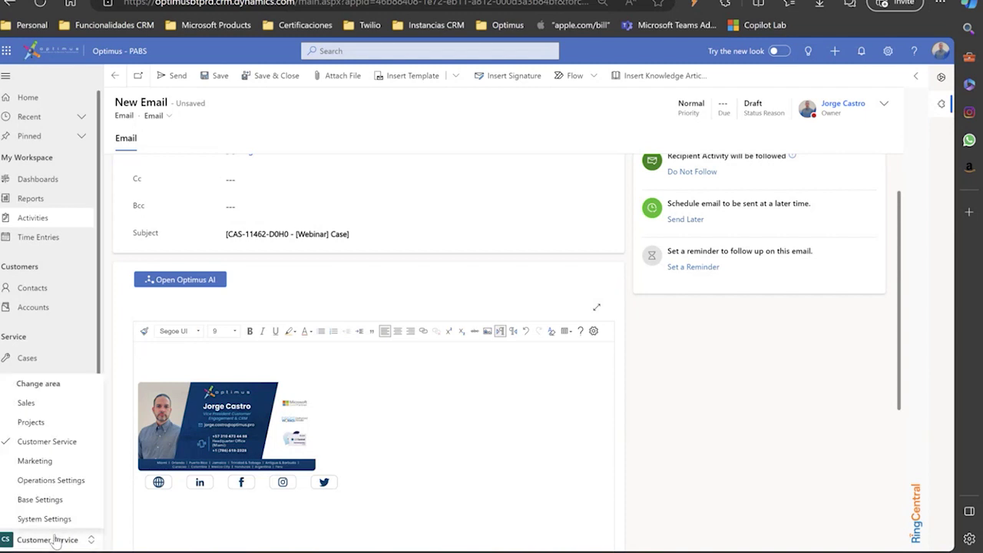
left_click(25, 402)
left_click(544, 353)
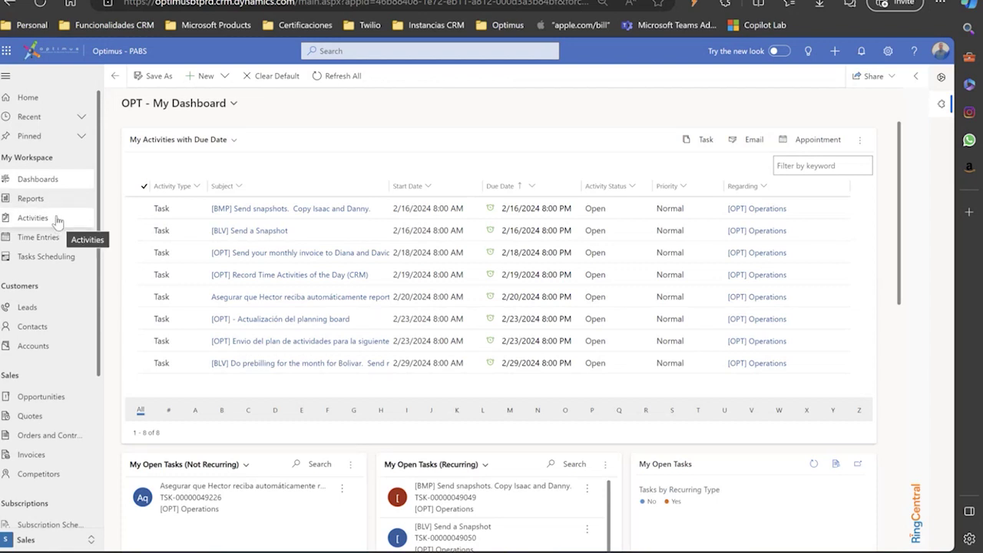
Open the OPT CRM Sales Insights dashboard and view the Power BI report behind the Active Opportunities tile, closing the report when done
left_click(224, 103)
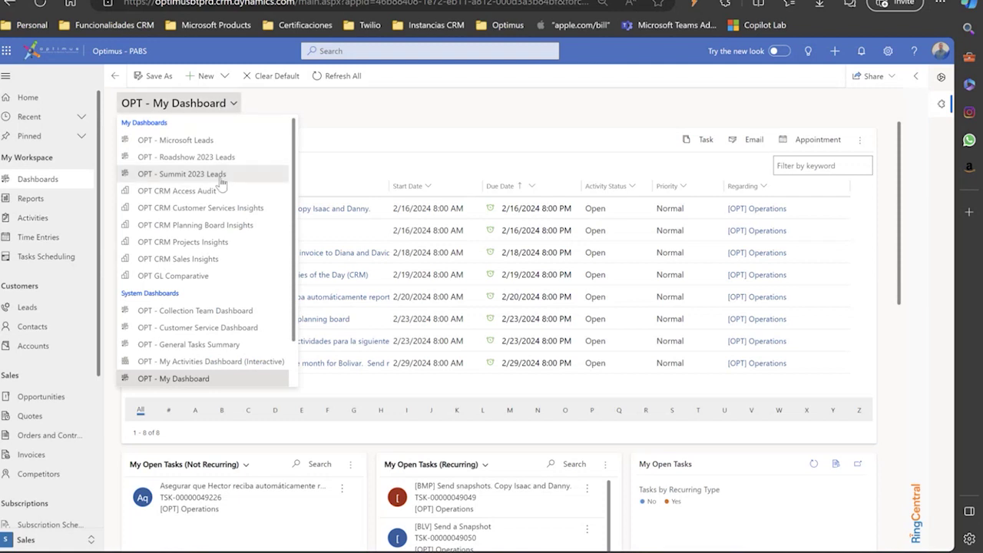
left_click(219, 260)
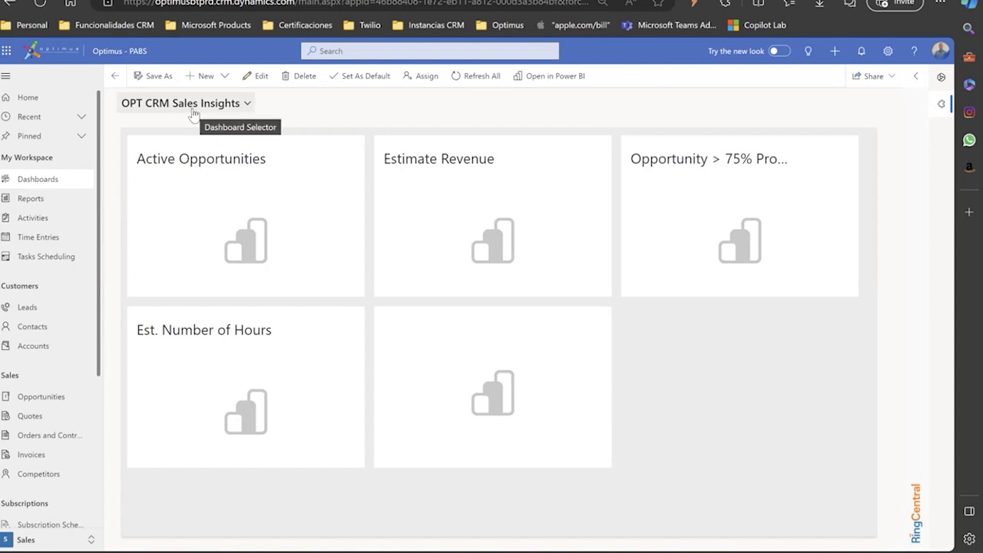
left_click(259, 212)
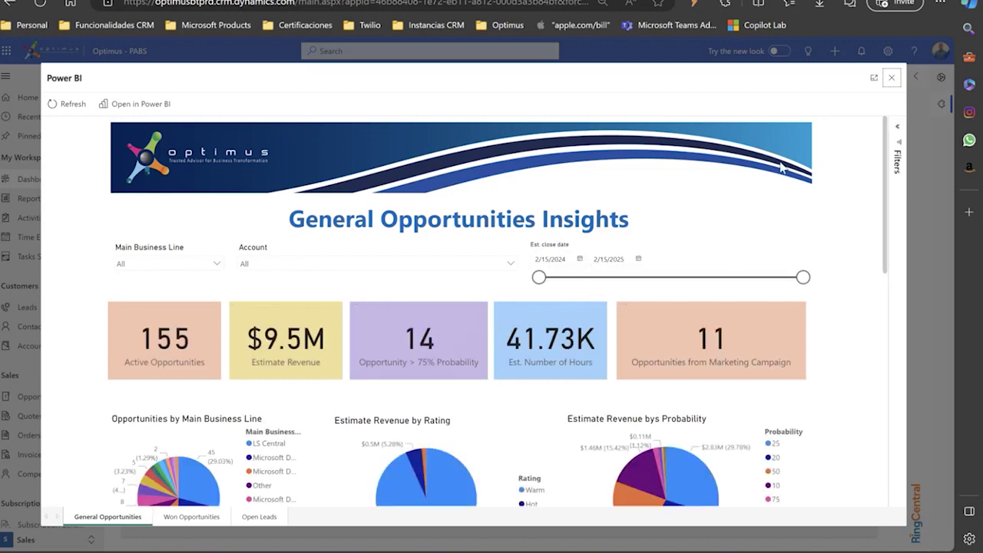
left_click(892, 78)
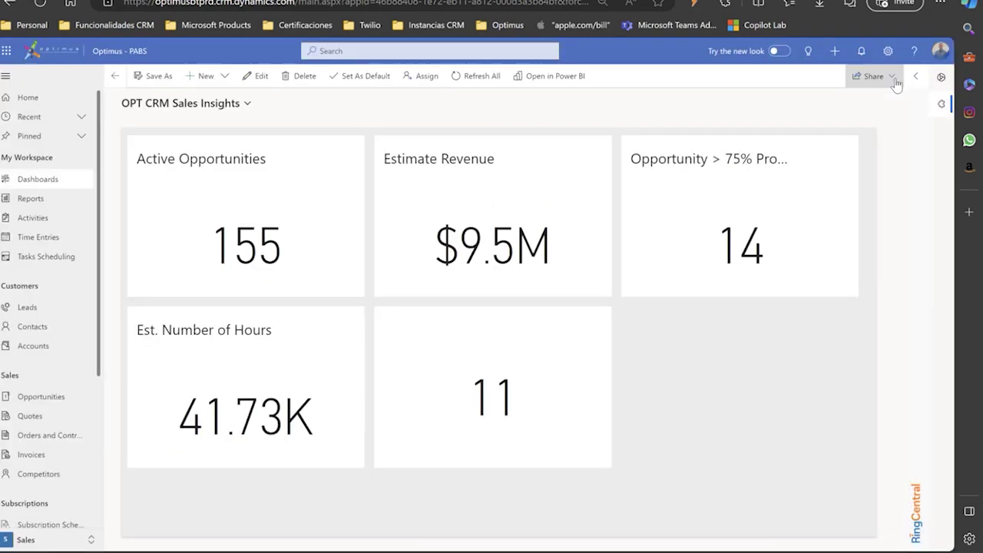
Open The ANSA McAl Group account from the Active Accounts list
left_click(46, 346)
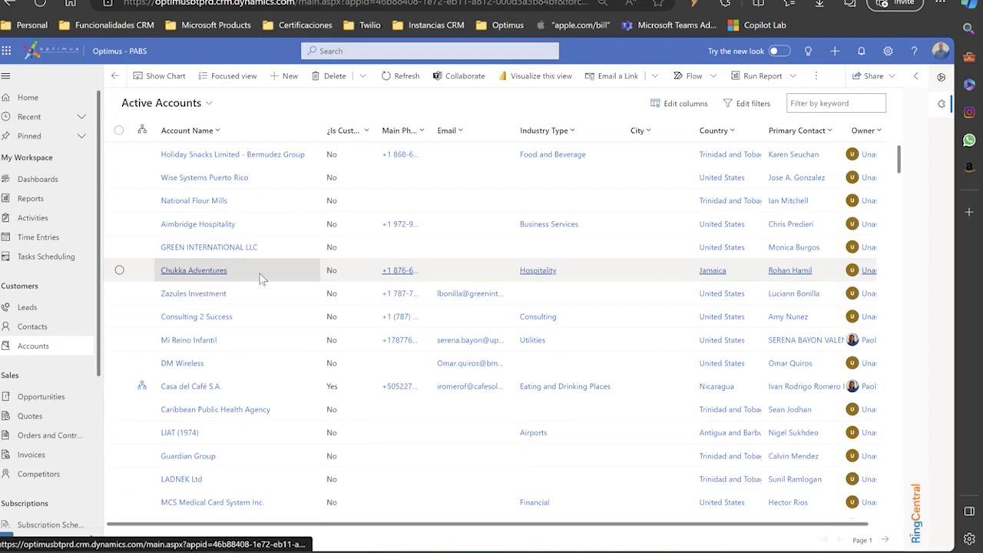
scroll(263, 325, "down", 10)
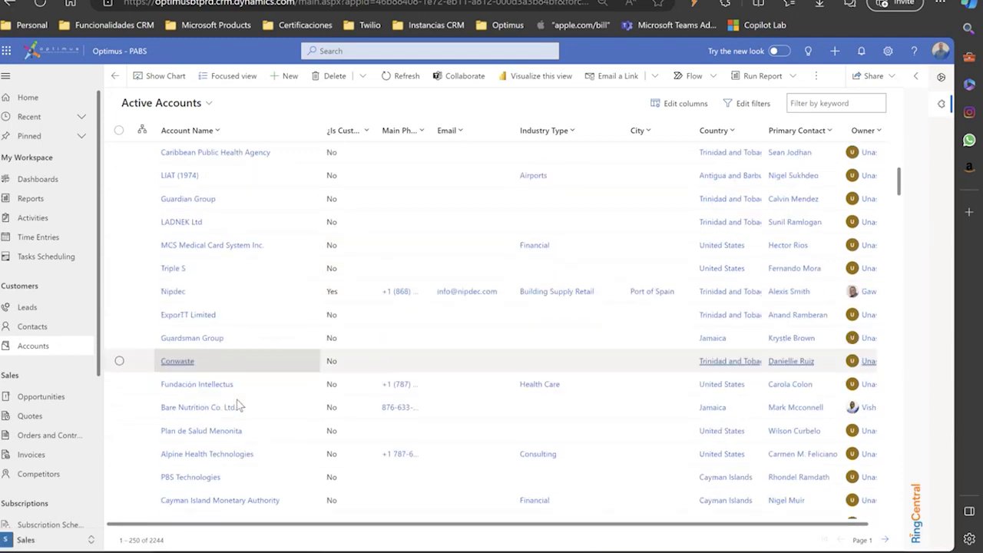
left_click(188, 352)
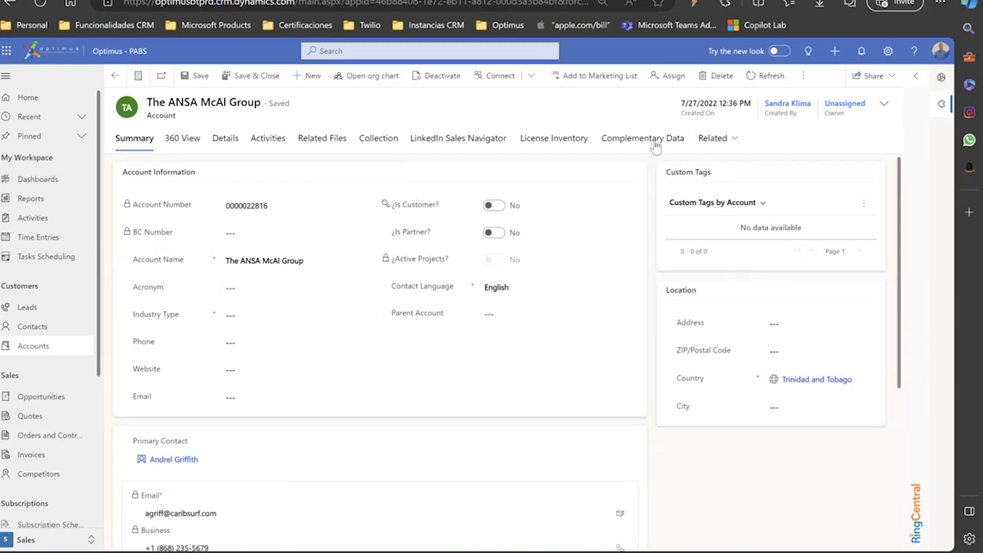
Open Copilot on the account and send it the prompt "Get latest news for account"
left_click(942, 76)
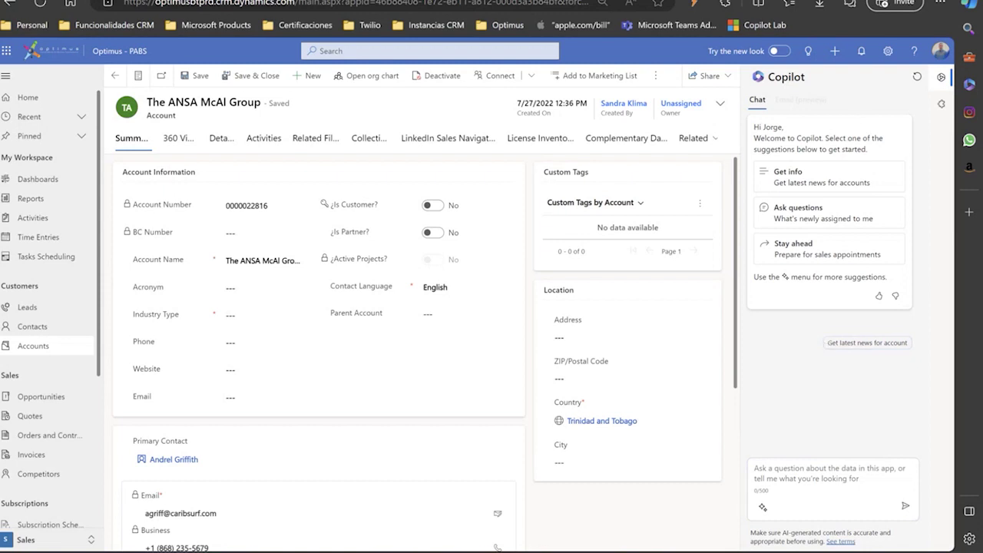
left_click(795, 481)
type("2.\tGet latest news for account")
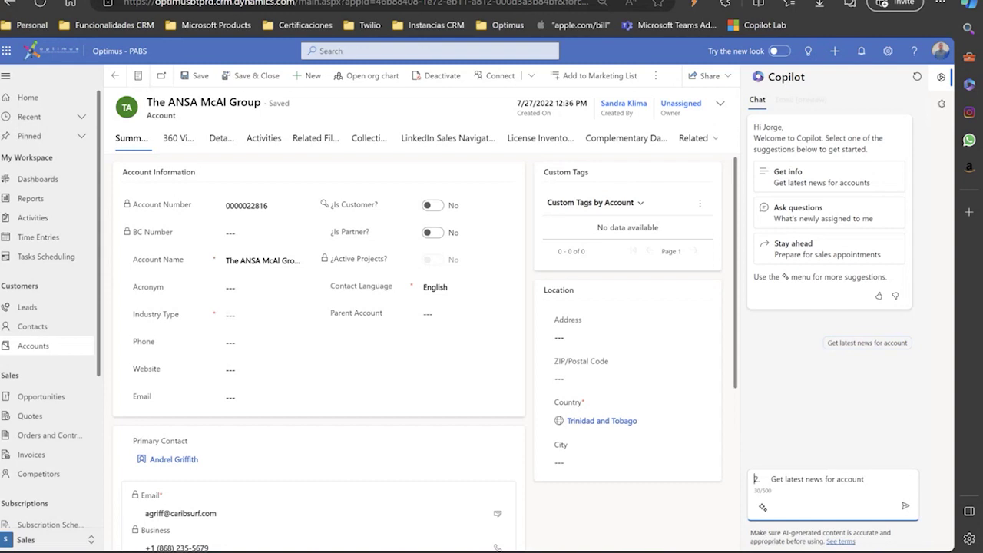
key("Return")
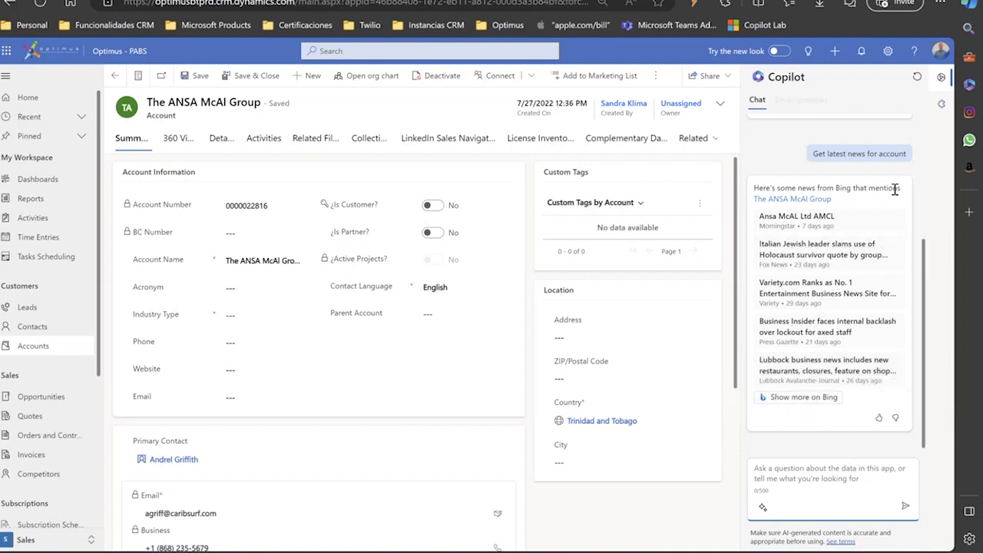
left_click(859, 471)
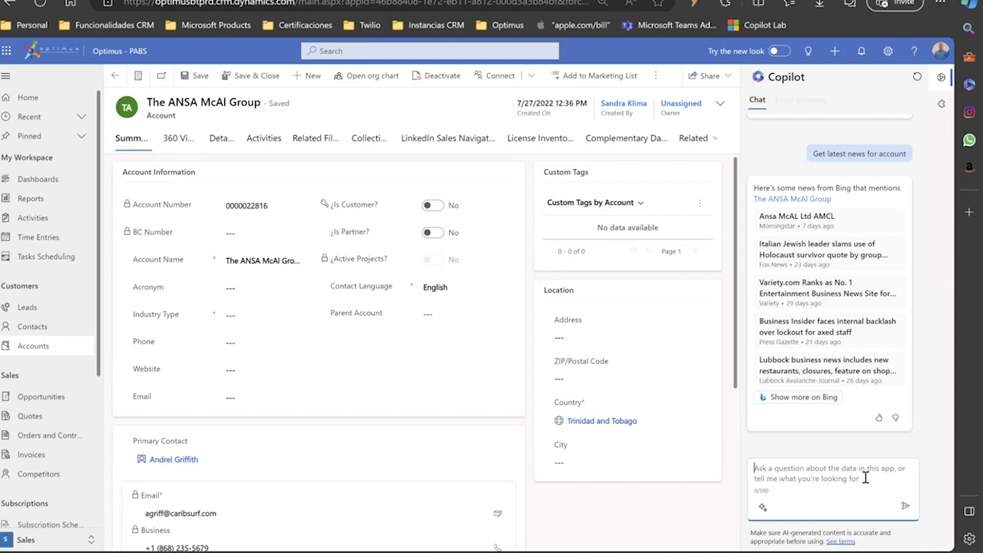
Show the My Opportunities view and send Copilot the prompt "Show my pipeline"
left_click(33, 398)
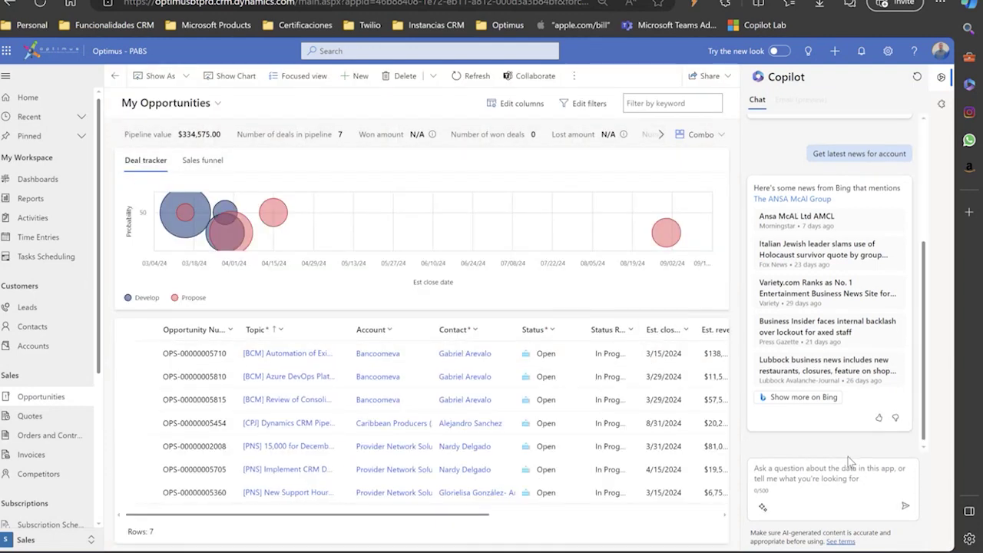
left_click(831, 481)
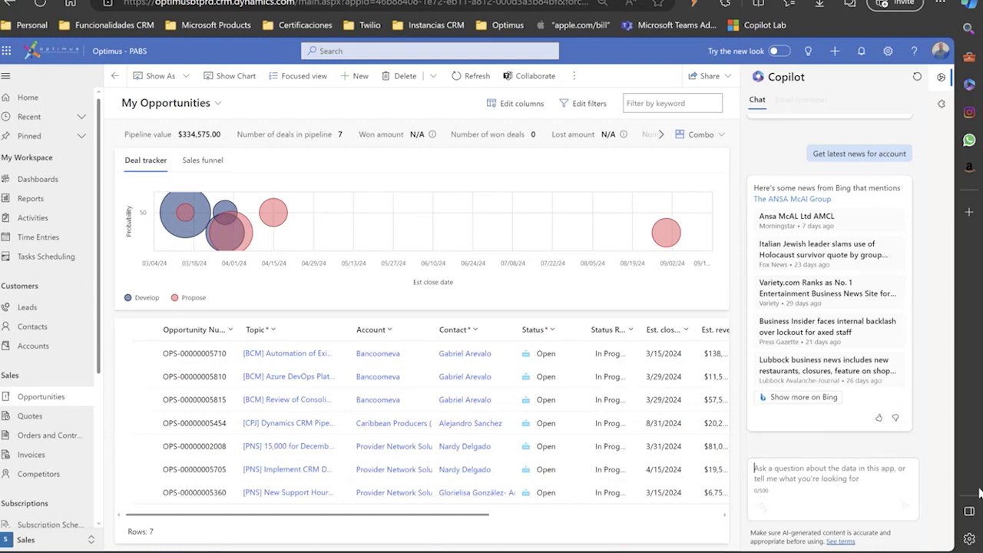
type("5. Show my pipeline")
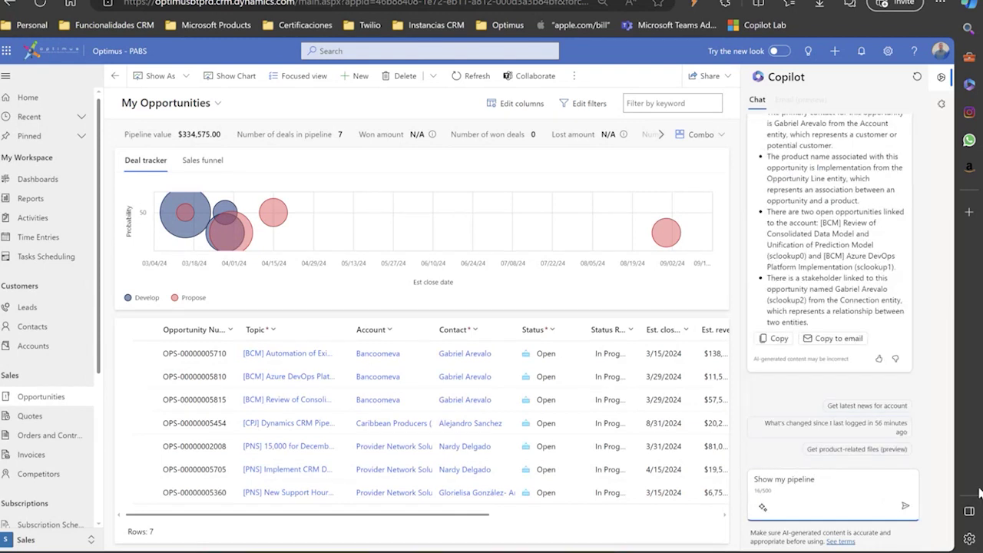
key("Return")
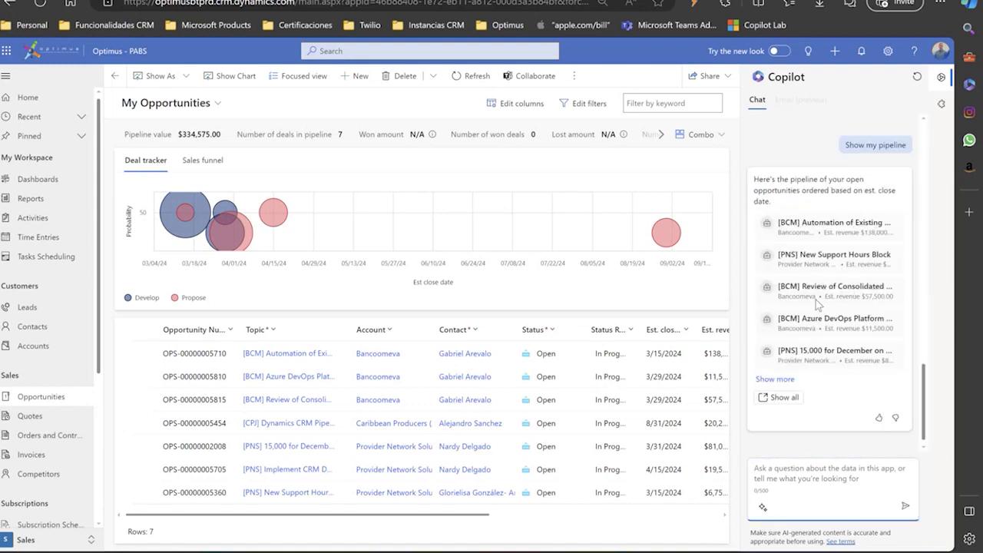
Open the main form of the opportunity [CPJ] Dynamics CRM Pipeline Management
mouse_move(837, 299)
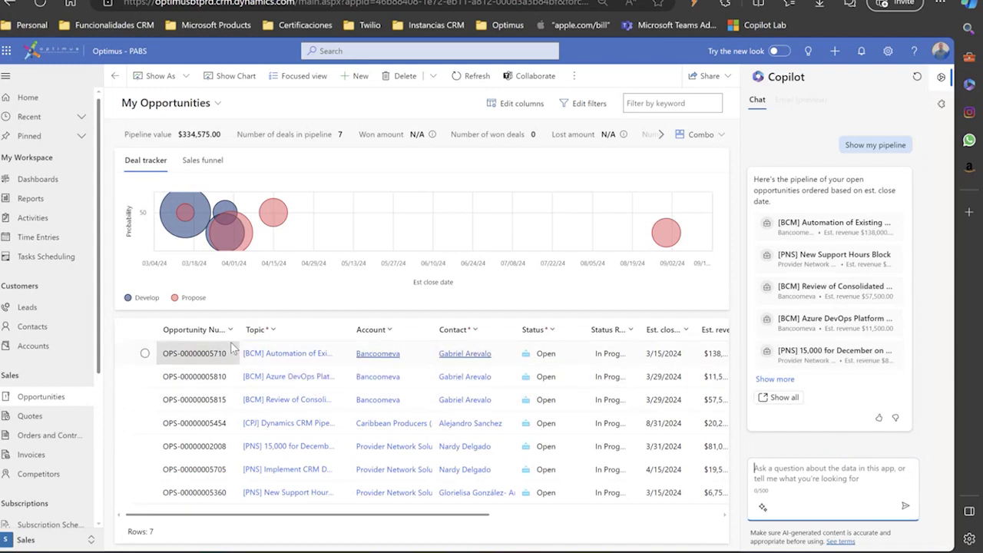
mouse_move(206, 184)
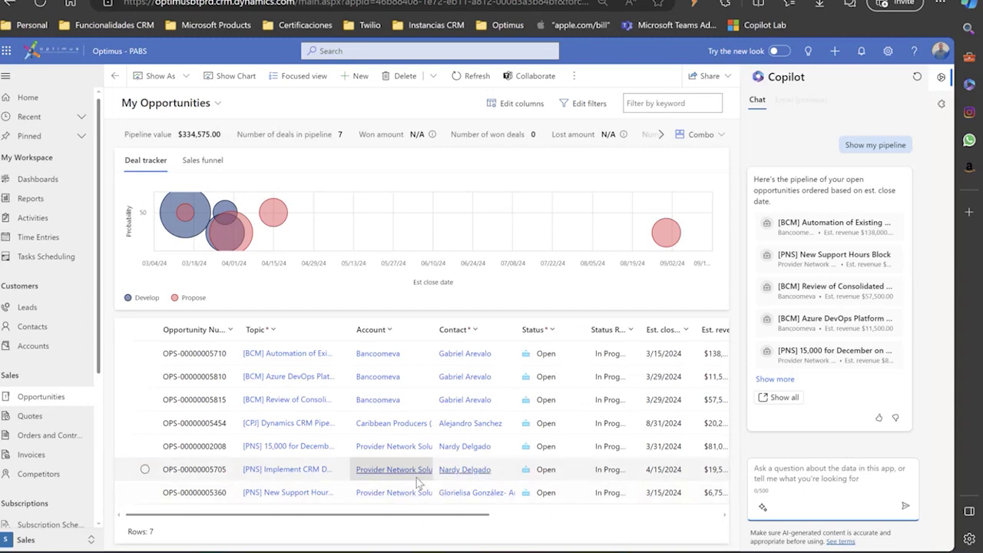
left_click(314, 427)
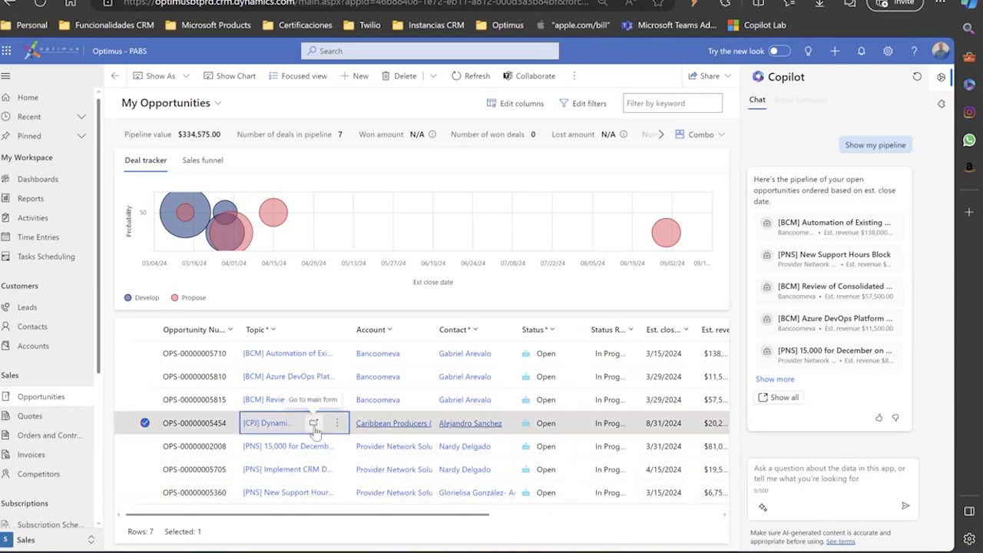
left_click(313, 423)
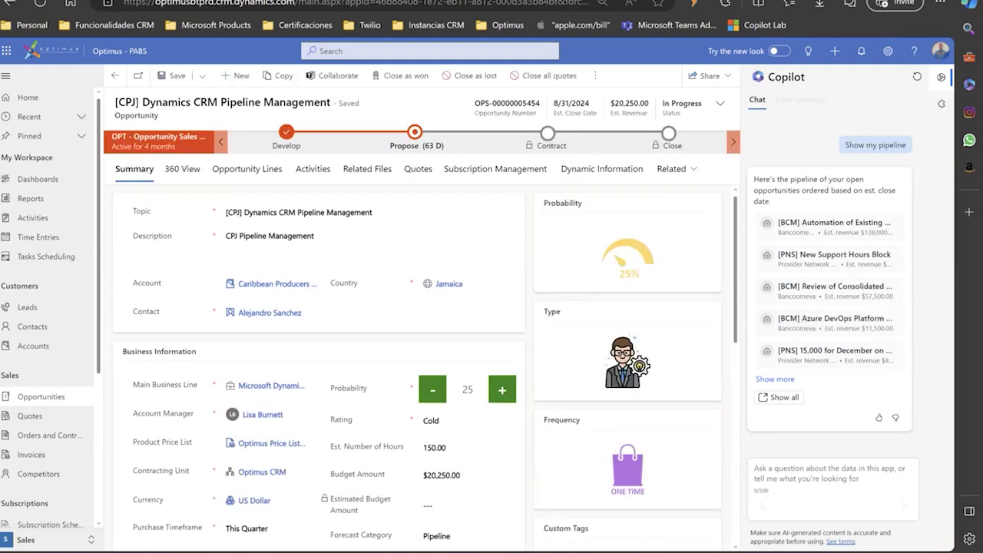
Enter the prompt "Summarize Opportunity" for Copilot on the pipeline management opportunity, removing the pasted list number
left_click(835, 470)
type("3. Summarize Opportunity")
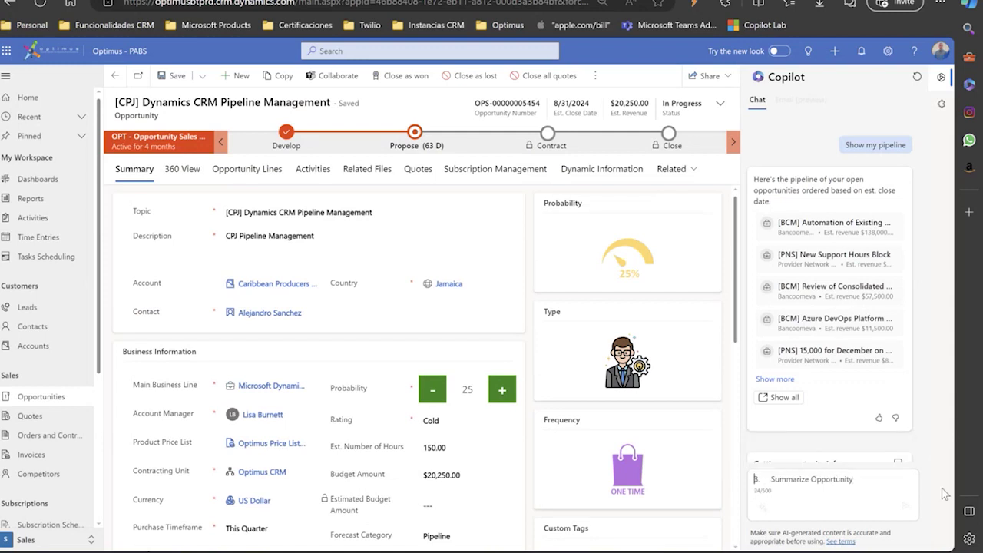
key("Delete")
key("Delete")
key("Delete")
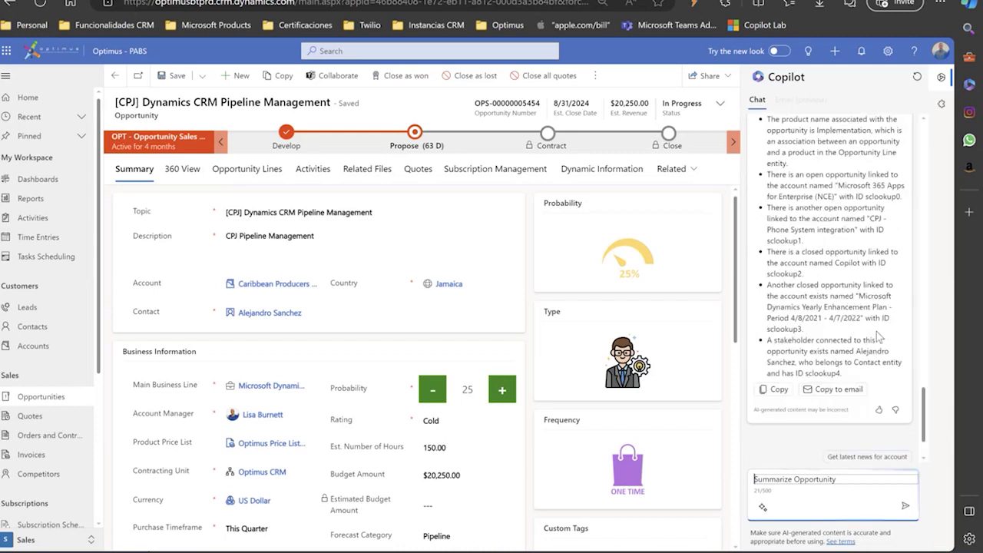
Read through Copilot's opportunity summary for [CPJ] Dynamics CRM Pipeline Management from its beginning to its end
scroll(925, 192, "up", 10)
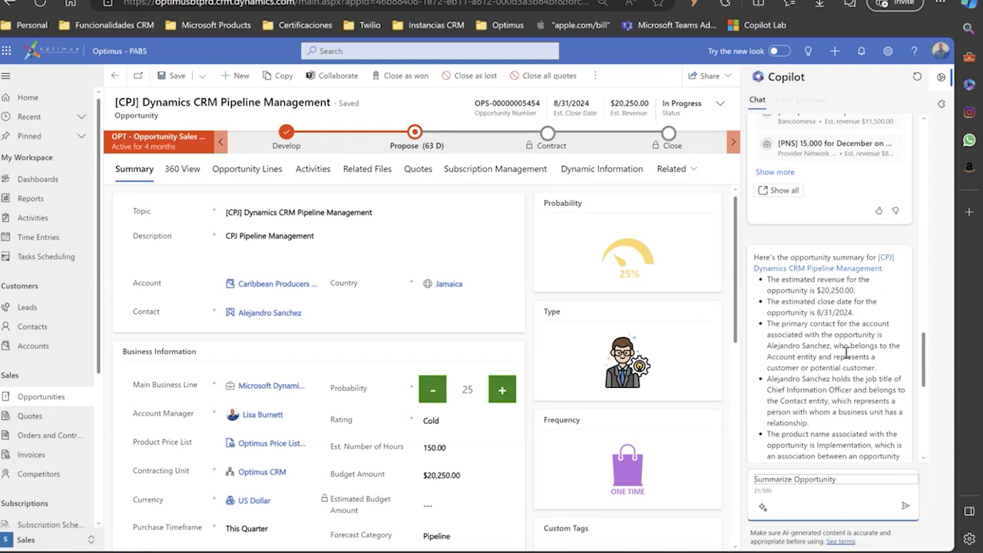
scroll(845, 351, "down", 1)
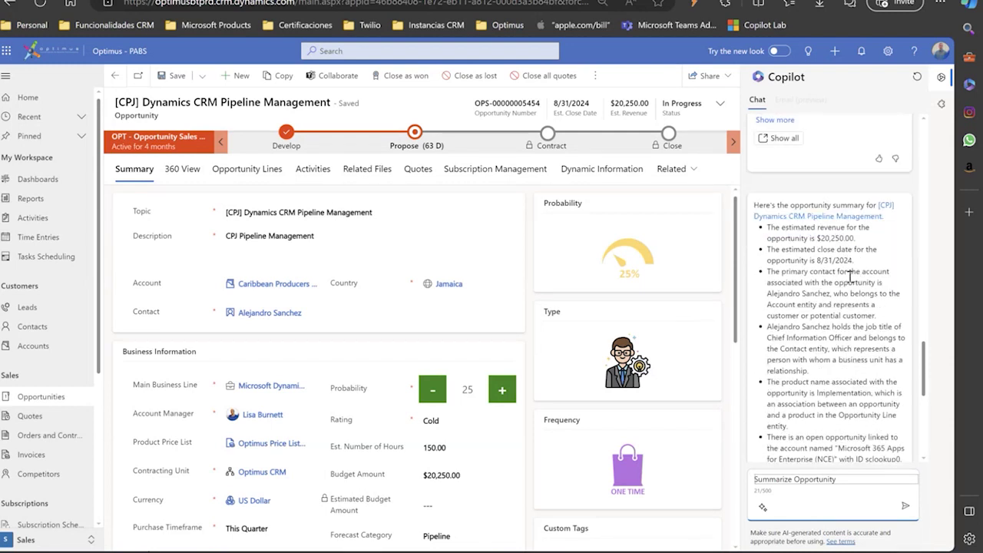
scroll(844, 288, "down", 1)
scroll(805, 261, "down", 1)
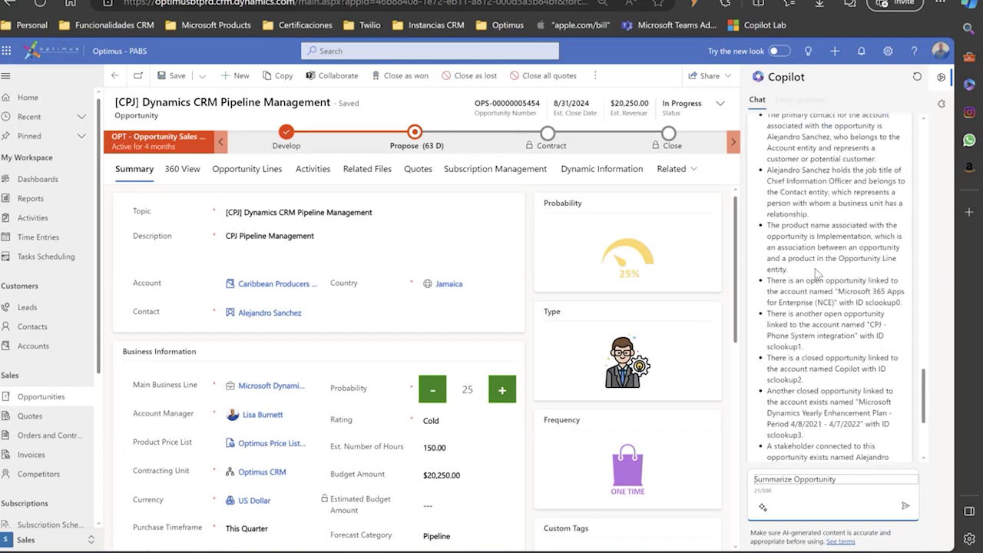
scroll(819, 280, "down", 1)
scroll(820, 294, "down", 1)
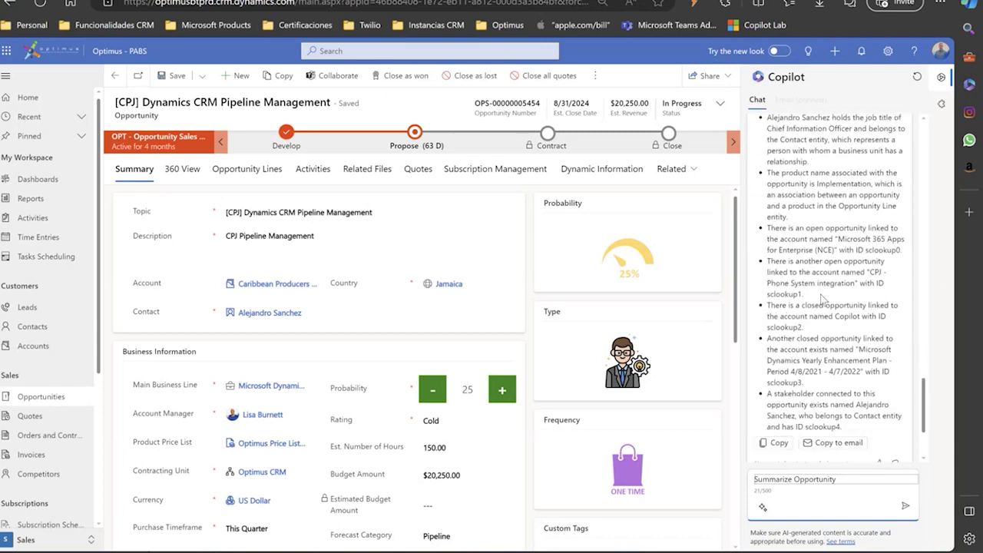
scroll(823, 298, "down", 1)
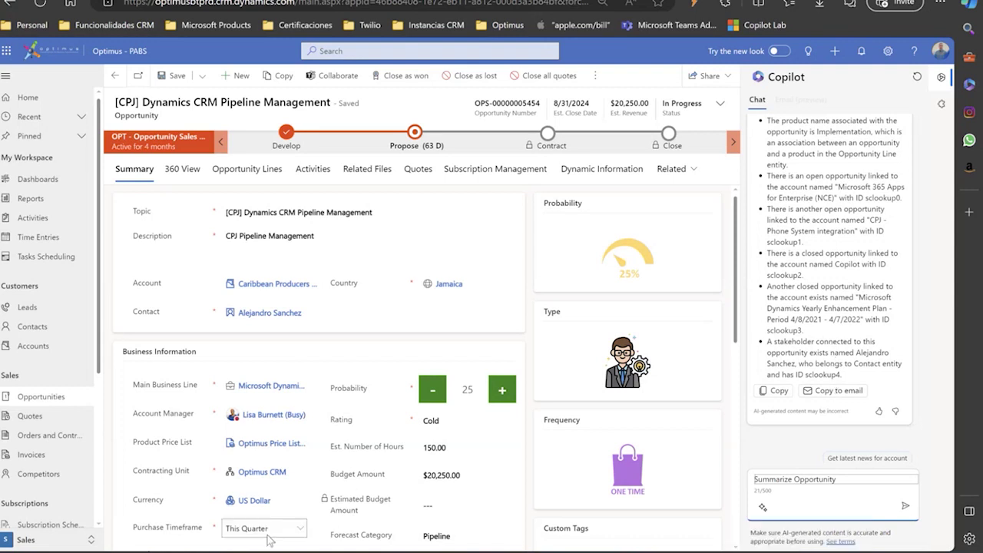
Show the Open Leads view and open the fifth lead's record to view its Copilot lead summary
left_click(27, 308)
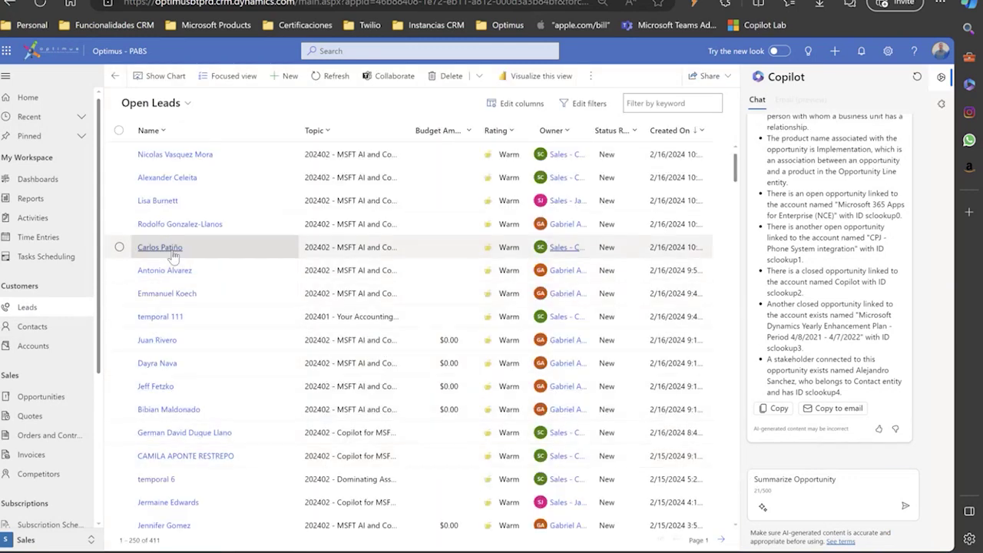
left_click(166, 249)
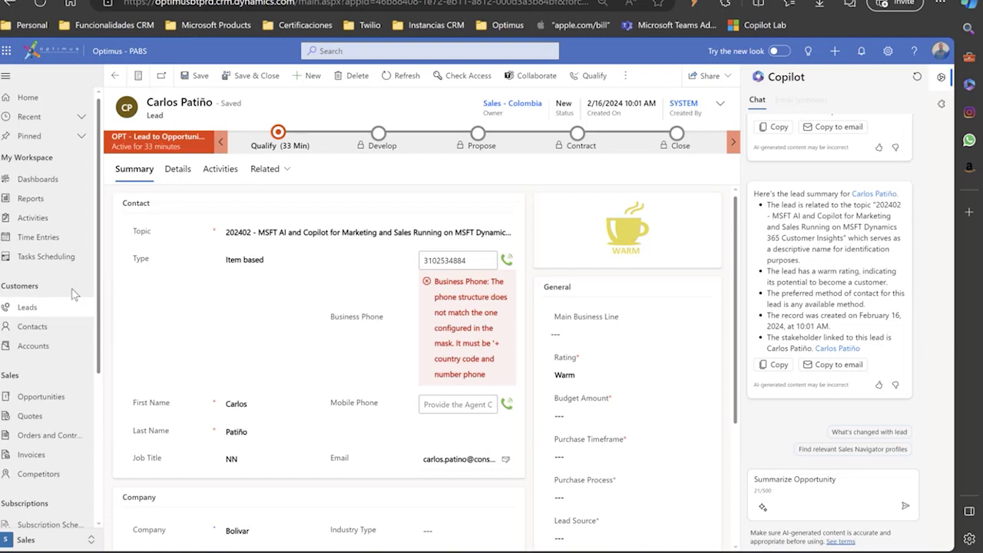
Return to the Open Leads list, close the Copilot pane and go to the Home page
left_click(26, 308)
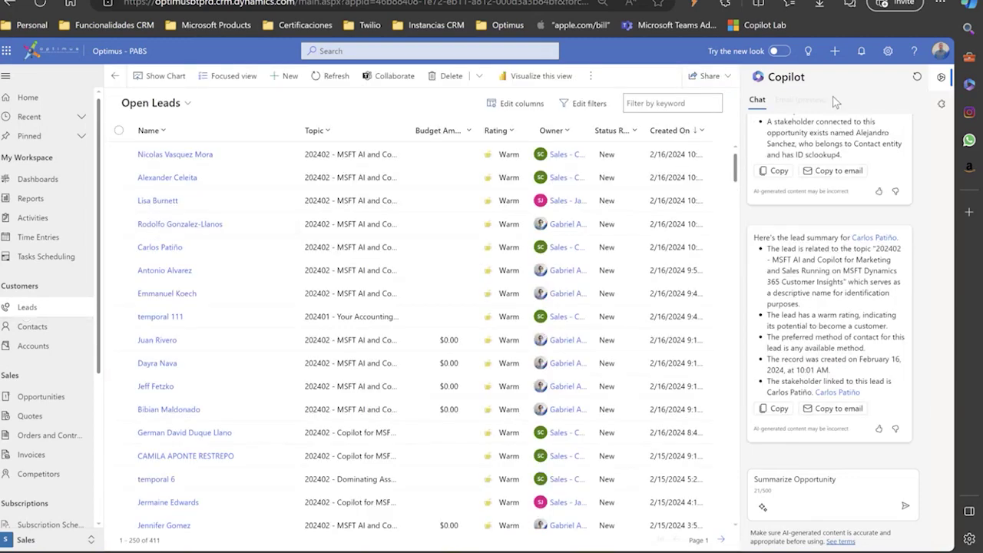
left_click(941, 79)
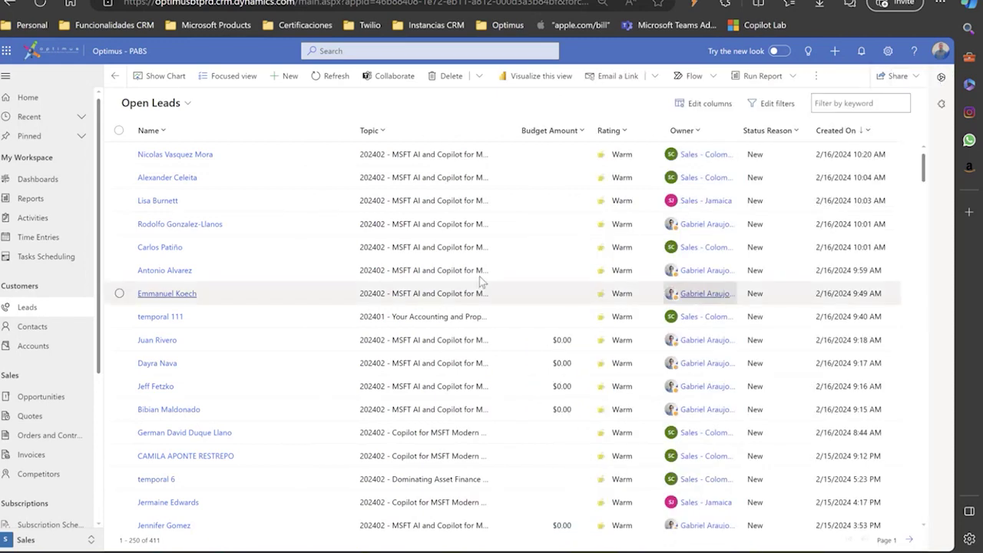
left_click(28, 98)
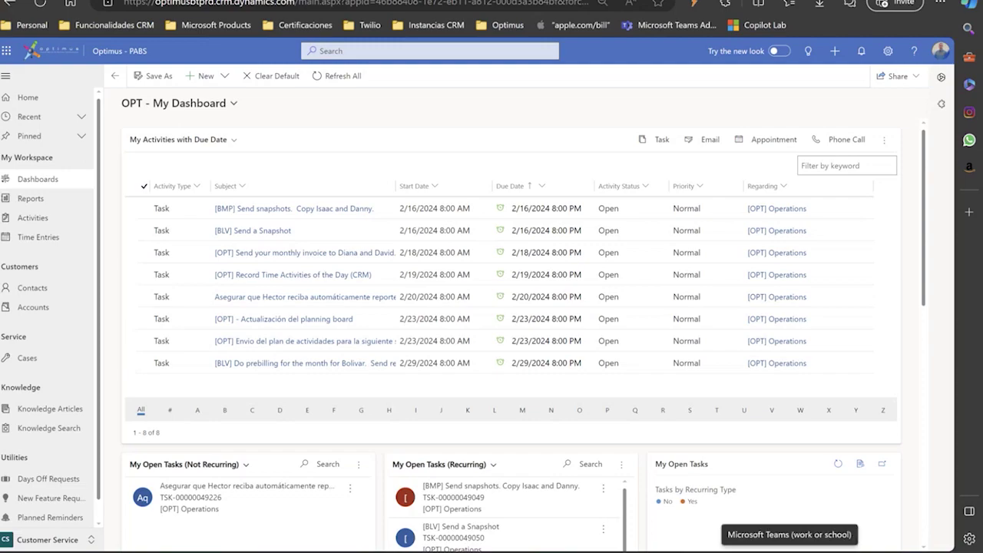
Switch to Microsoft Teams and find and open the Sales Copilot chat from February 5
left_click(775, 547)
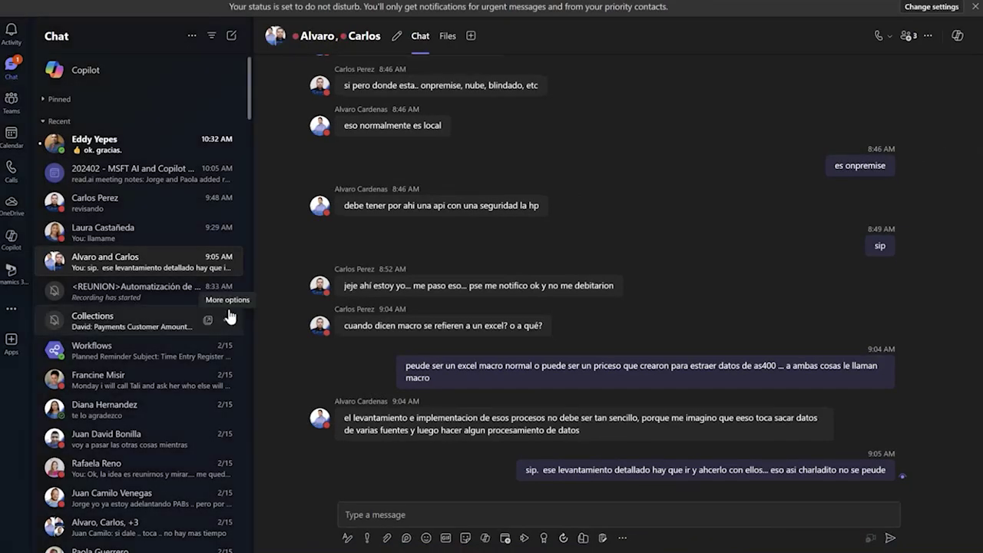
left_click(146, 350)
scroll(150, 360, "down", 3)
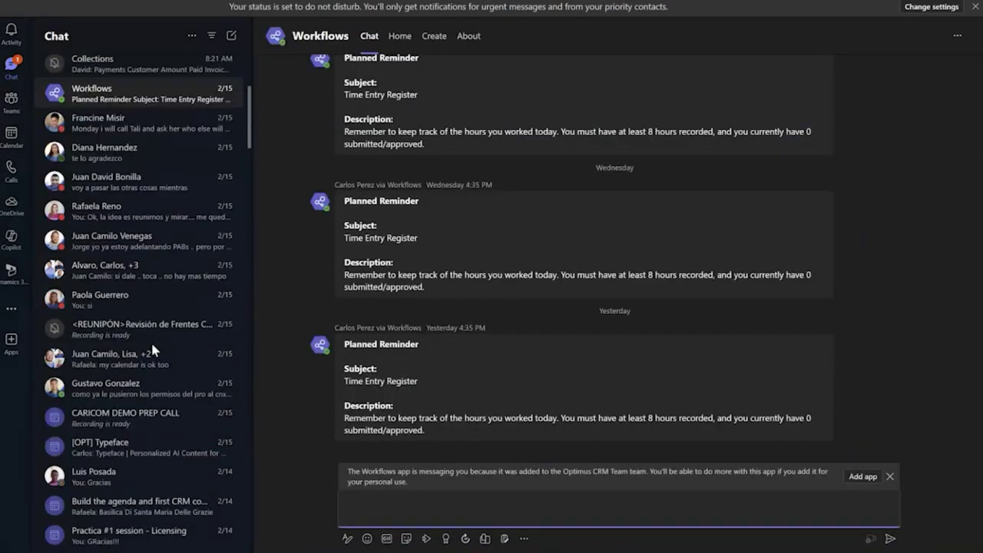
scroll(151, 346, "down", 8)
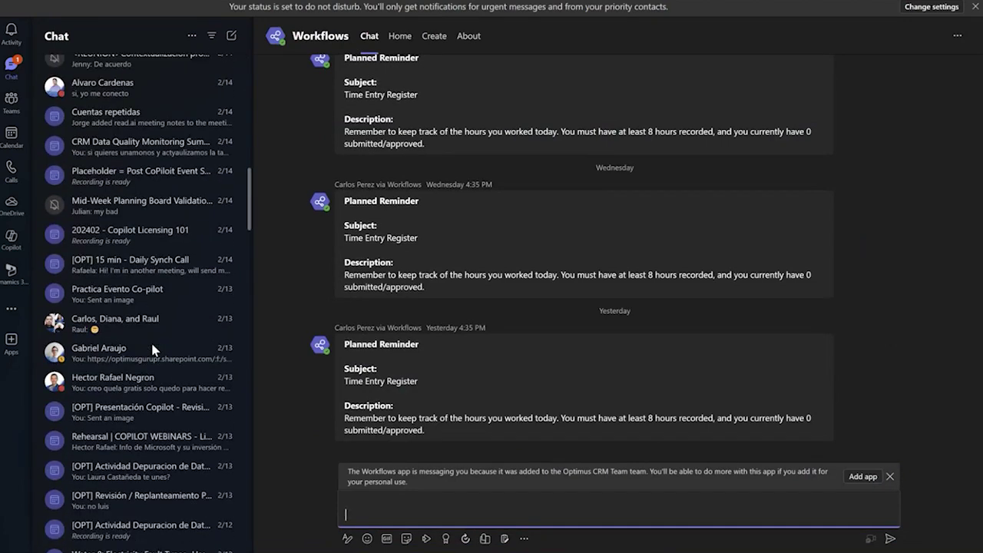
scroll(151, 349, "down", 15)
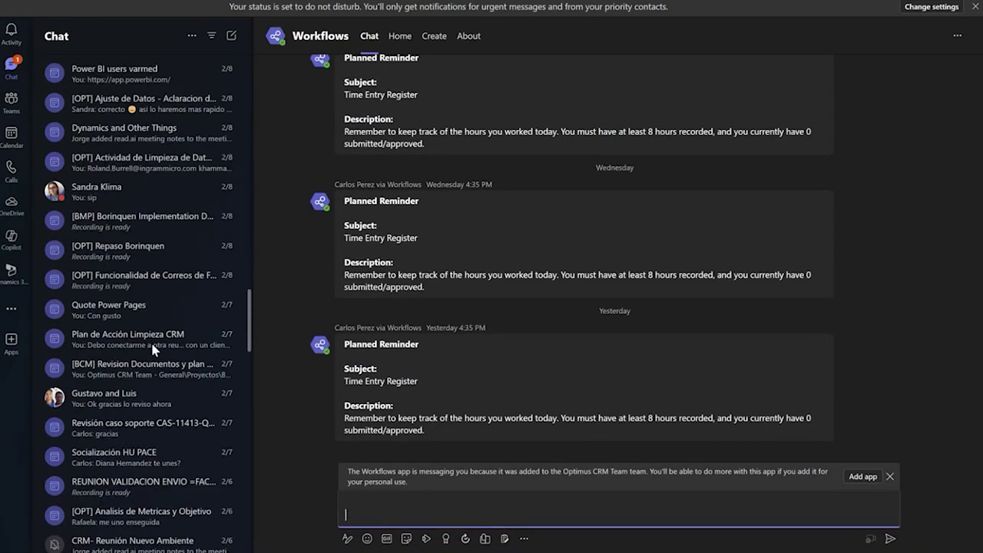
scroll(153, 349, "down", 1)
scroll(151, 348, "up", 3)
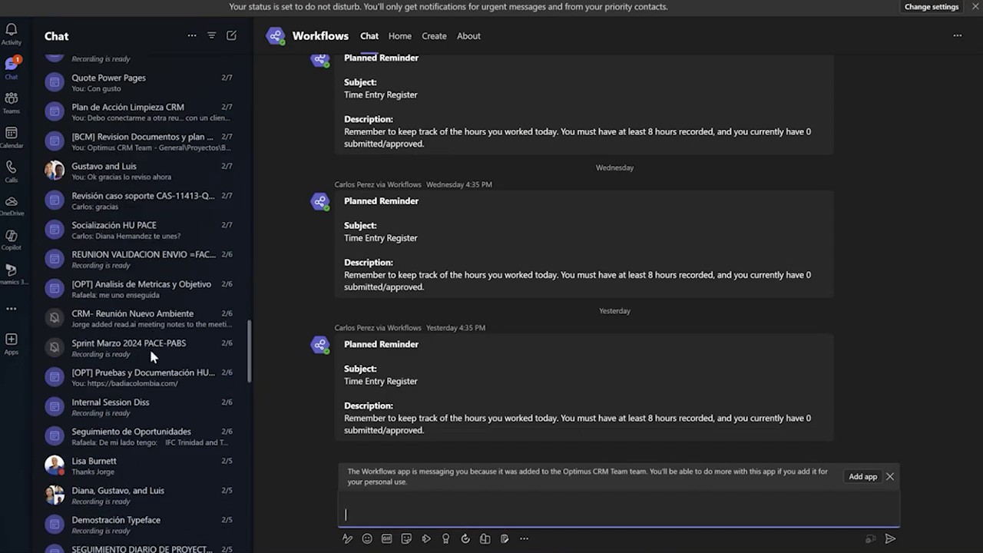
scroll(149, 346, "down", 1)
left_click(102, 514)
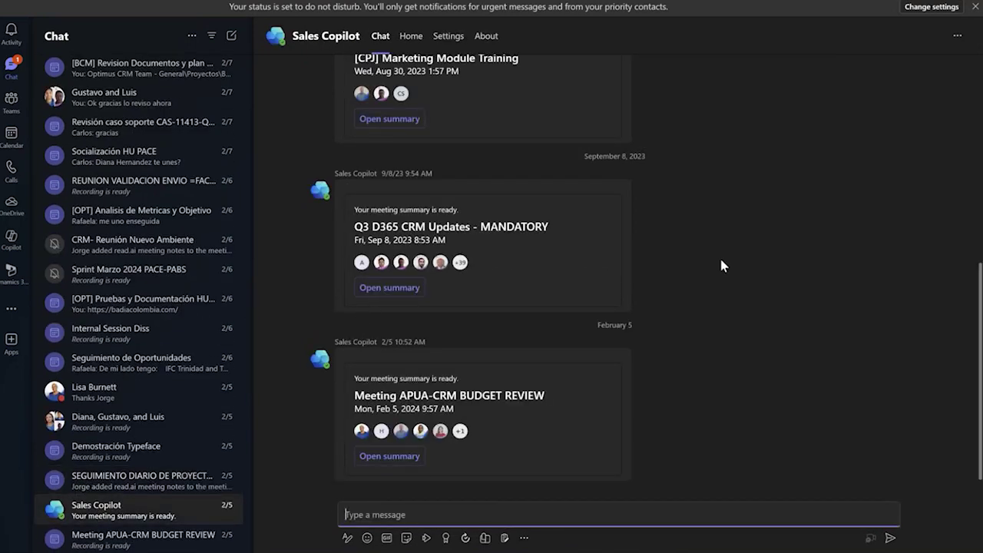
Open the Sales Copilot meeting summary of [BLV] Refuerzo Definición de Actividades HU from August 4, 2023
scroll(720, 265, "up", 3)
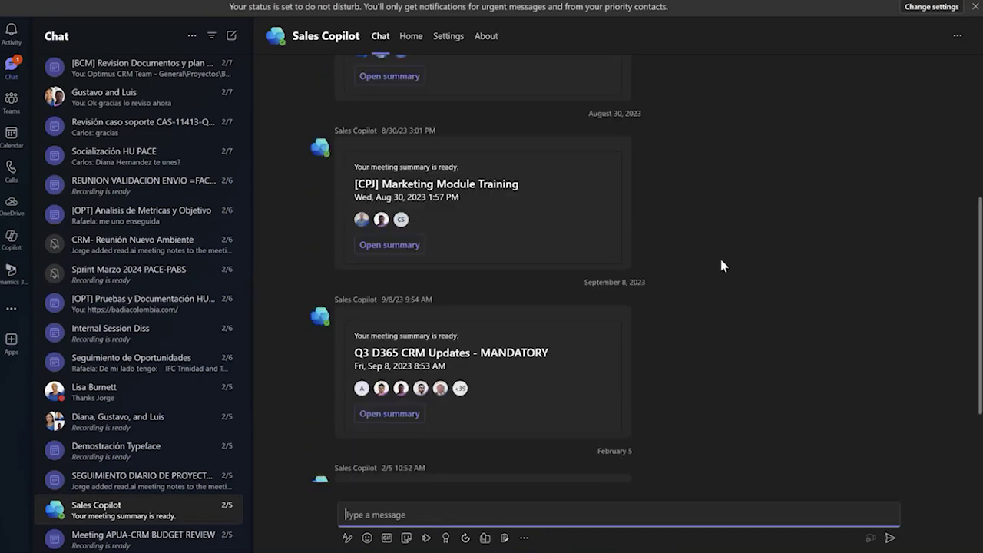
scroll(720, 266, "up", 3)
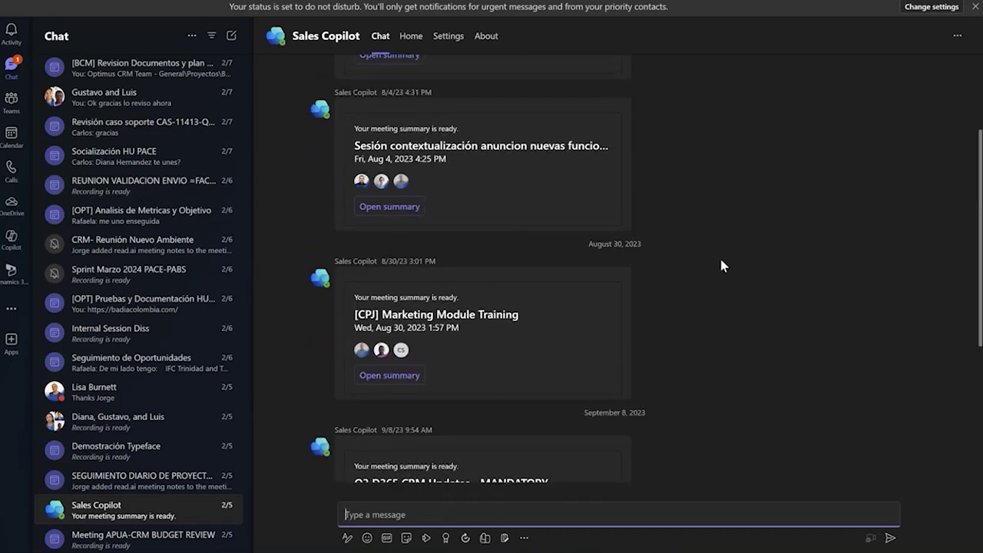
scroll(720, 266, "up", 3)
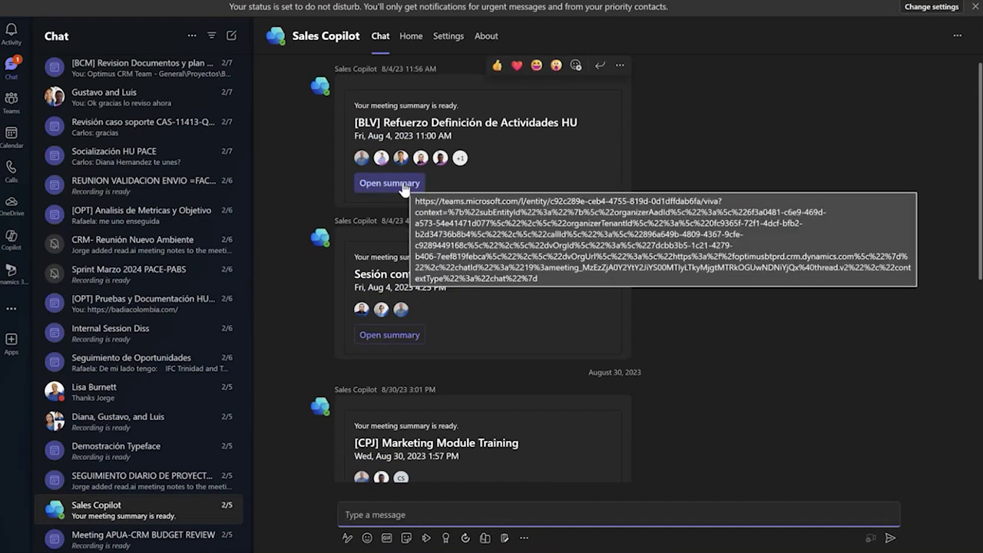
left_click(401, 183)
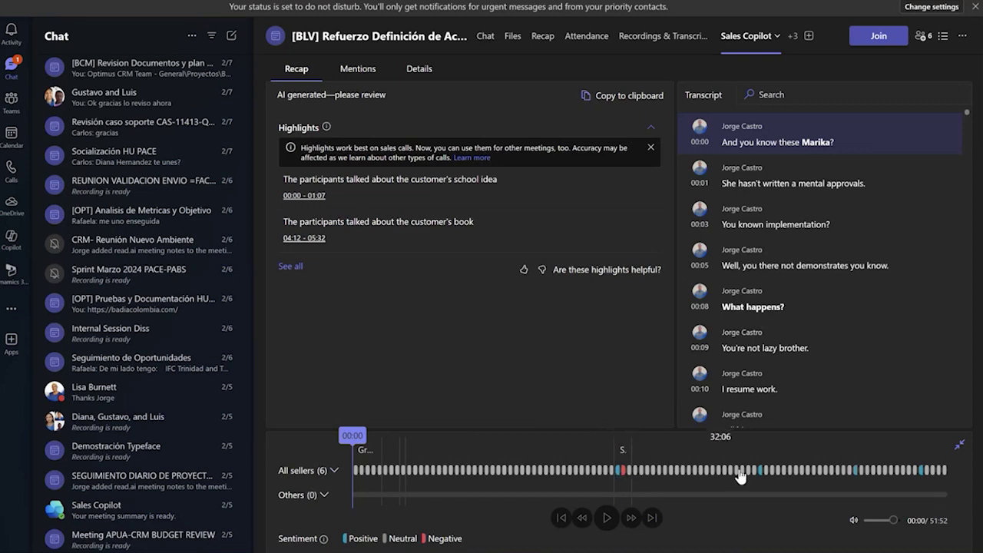
Examine the meeting's mentions and details, and expand the first participant's conversation statistics
left_click(361, 78)
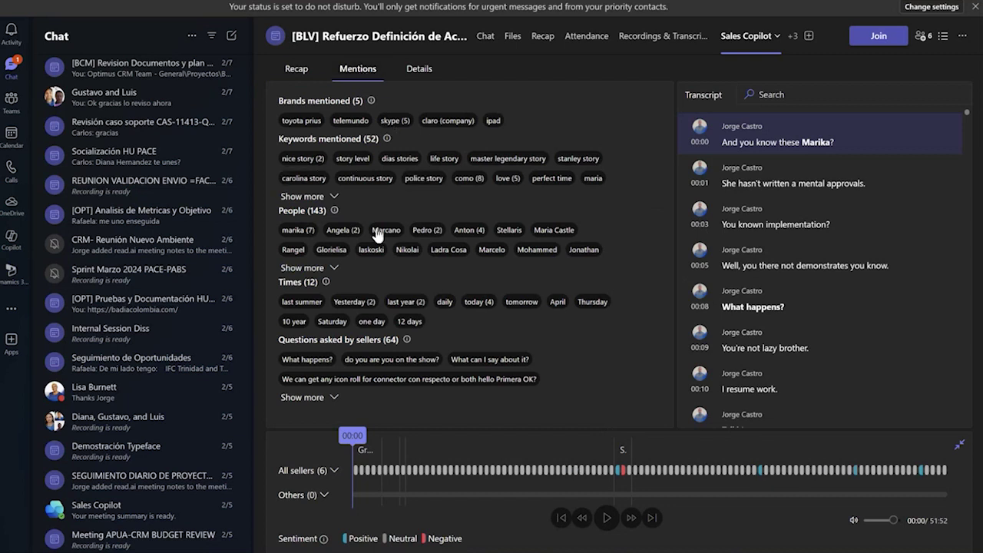
mouse_move(471, 224)
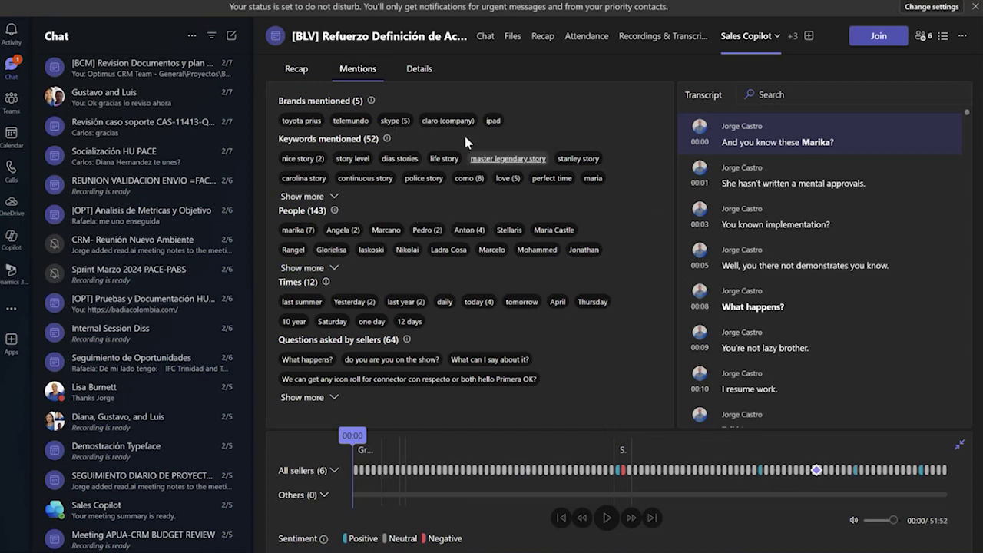
left_click(418, 68)
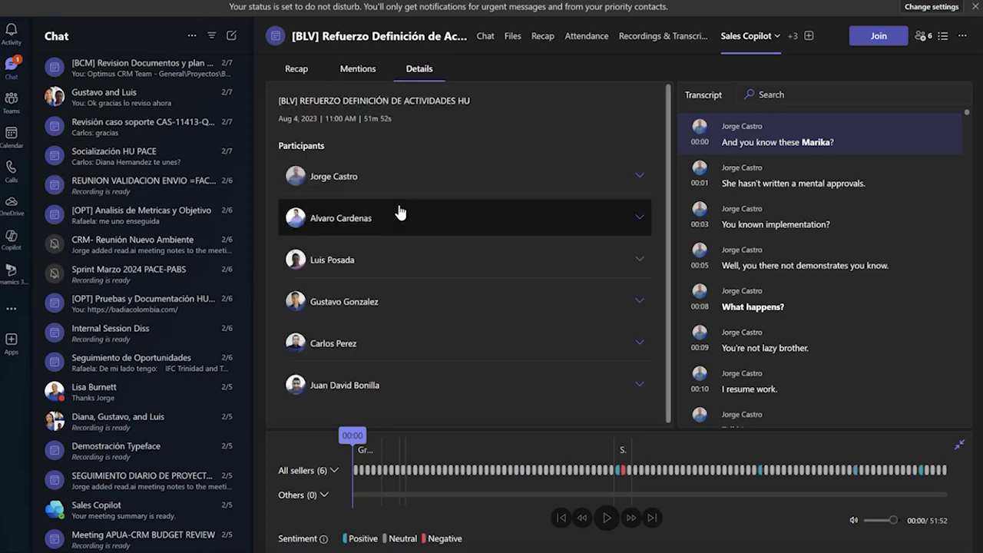
left_click(621, 186)
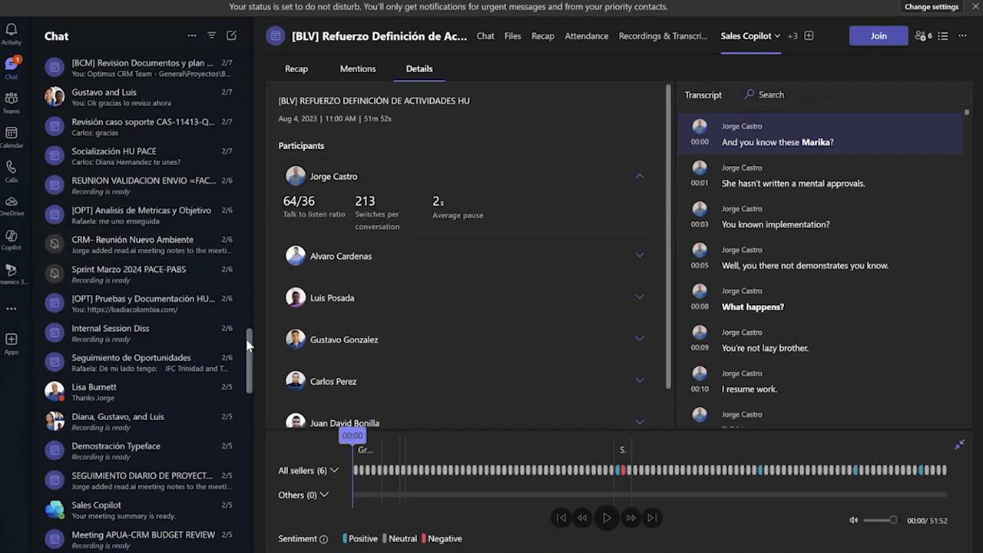
Open the two-colleague group chat from 9:05 AM and ask its Copilot for "Highlights from the past day"
left_click_drag(249, 361, 253, 87)
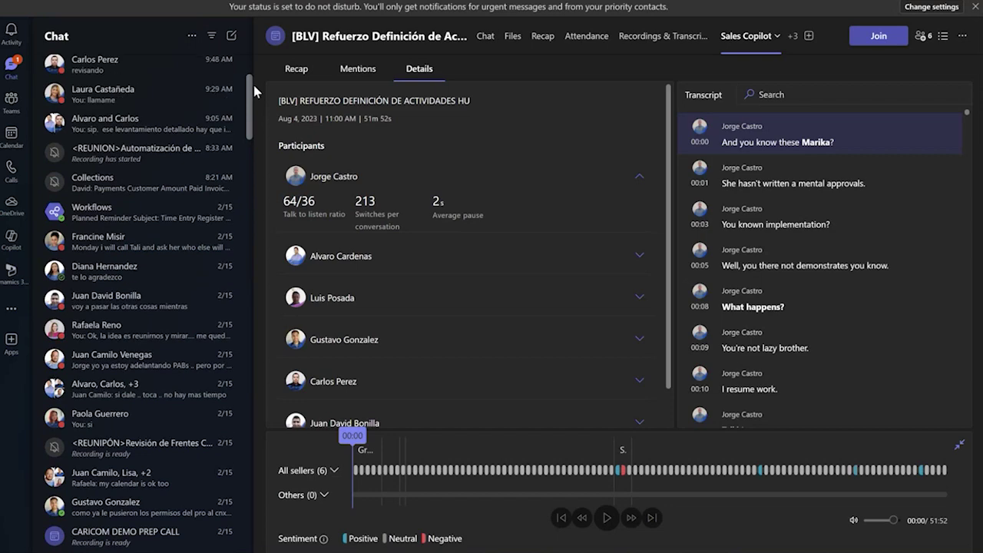
left_click(175, 132)
left_click(957, 36)
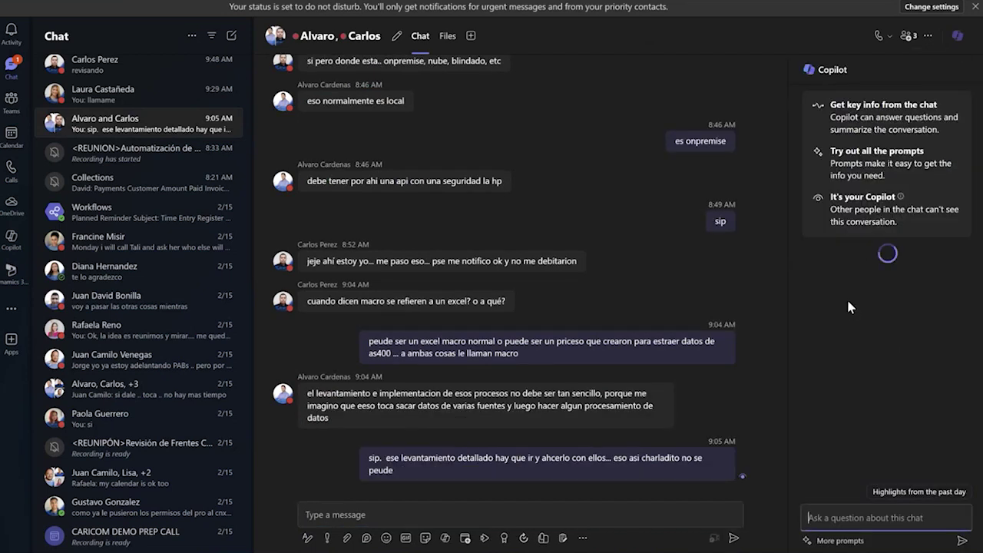
left_click(909, 494)
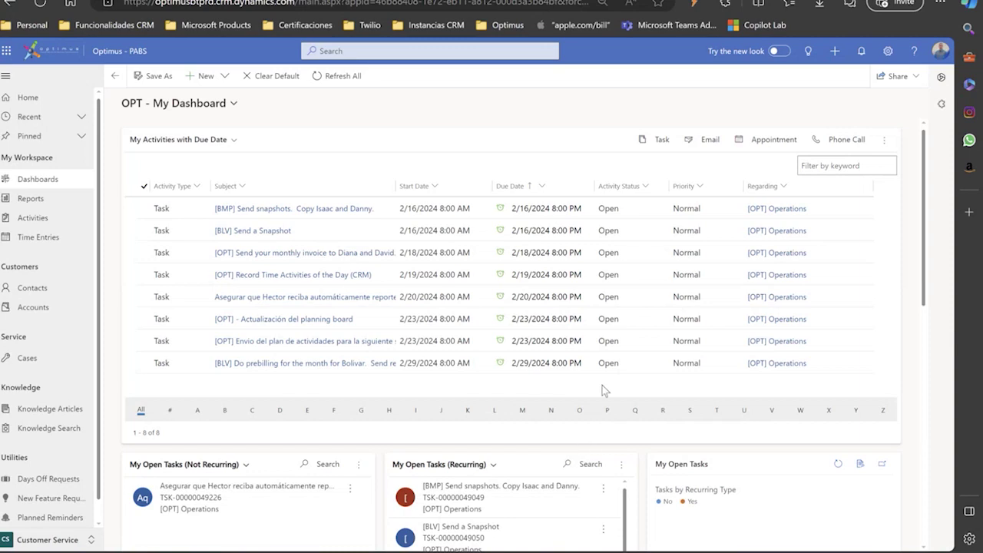
Switch to Typeface and start creating from a template in Sample Project, using the Instagram Post form
left_click(679, 3)
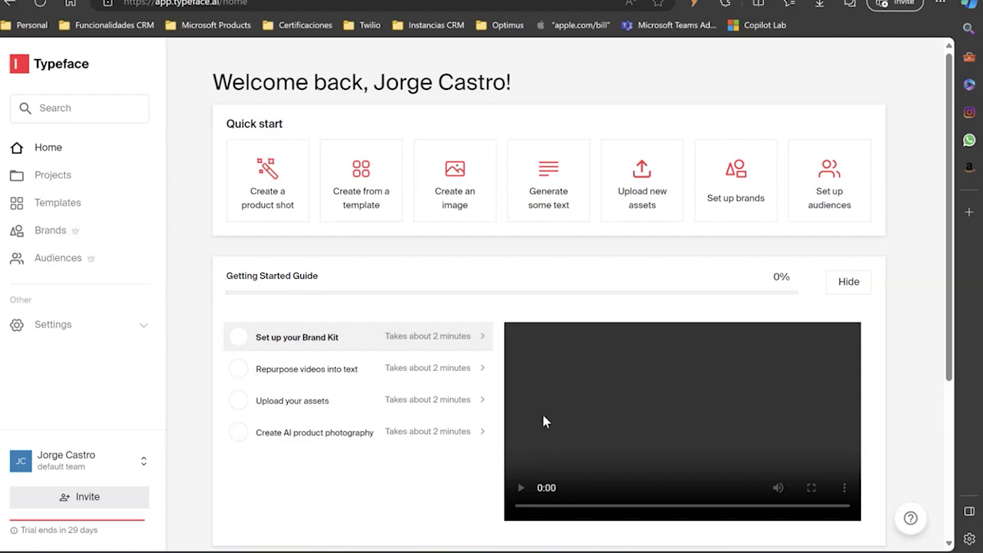
left_click(368, 203)
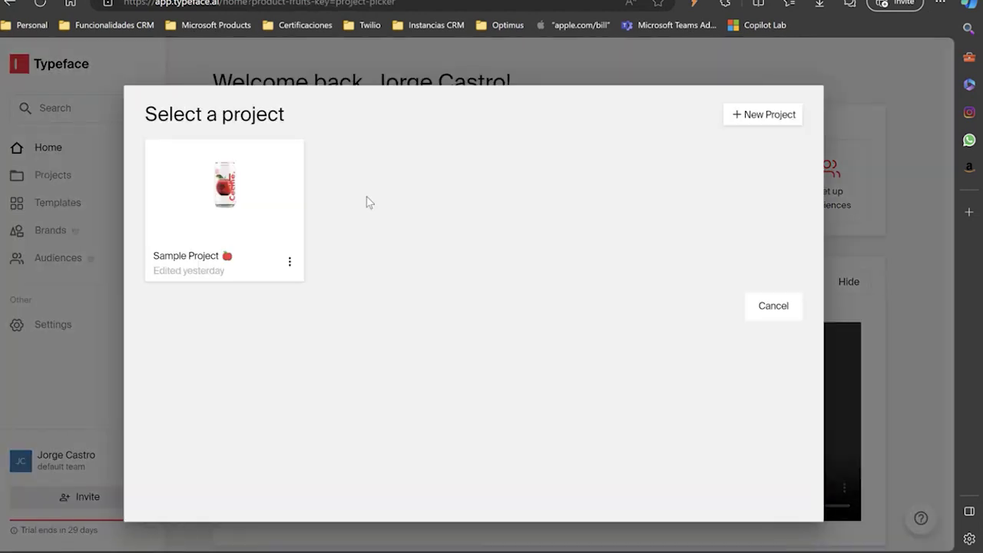
left_click(195, 205)
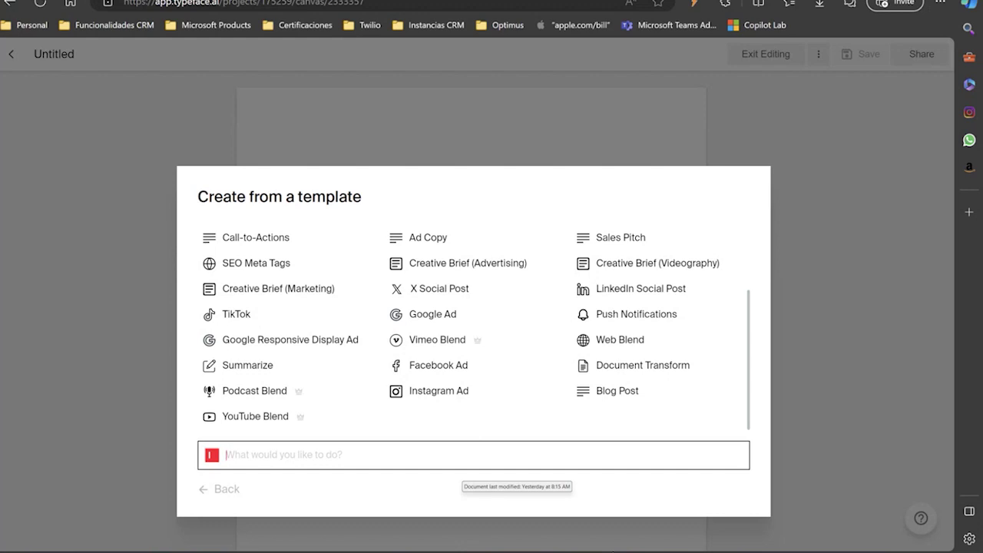
left_click(451, 399)
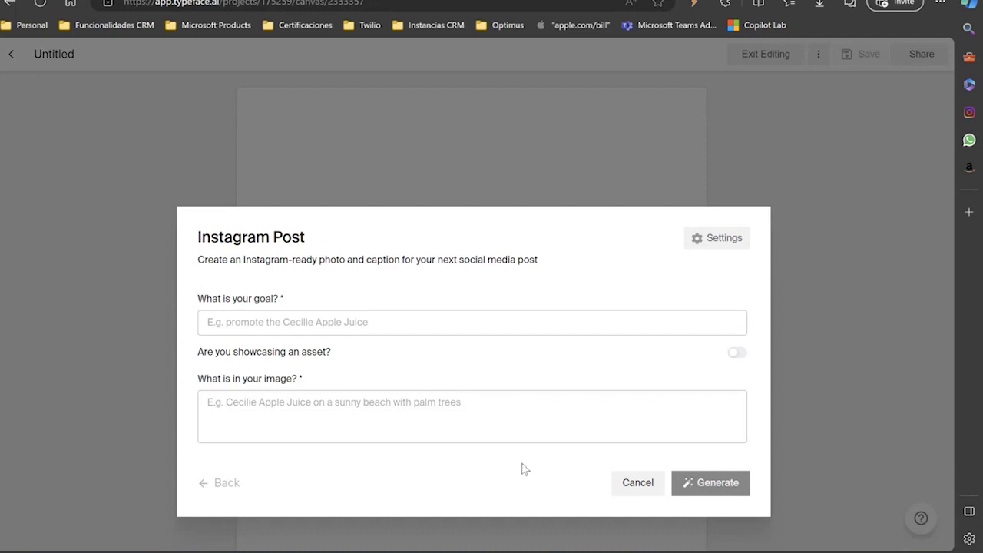
Generate the Instagram post with the goal "Promote Tesla Car" and the image description "I want a Tesla car near the beach."
left_click(357, 326)
type("Promote Tesla Car")
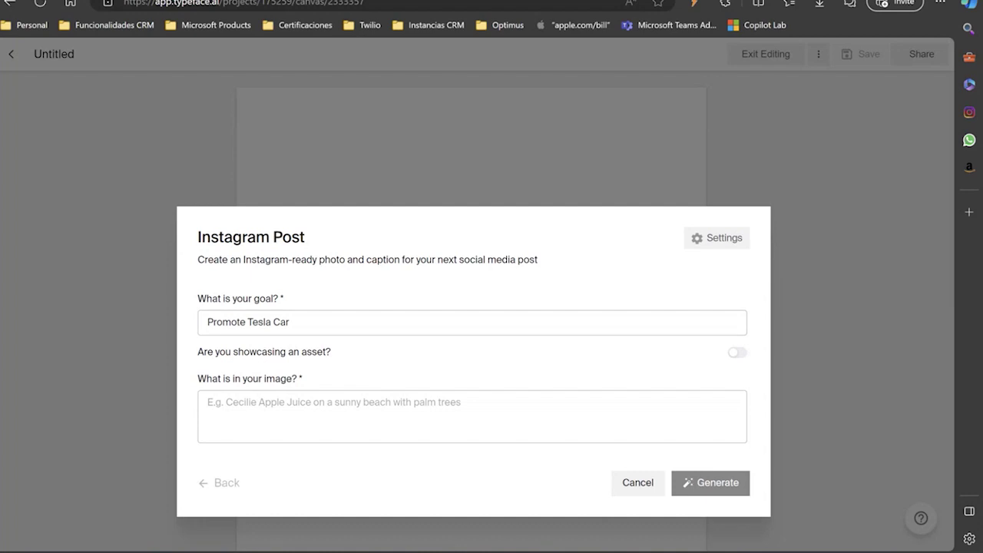
left_click(405, 404)
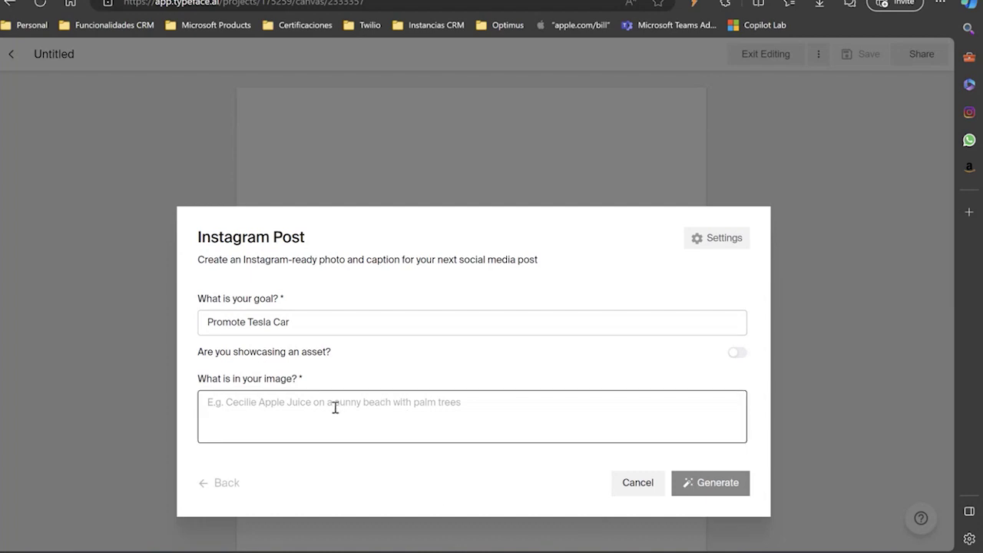
type("I want a Tesla car near the beach.")
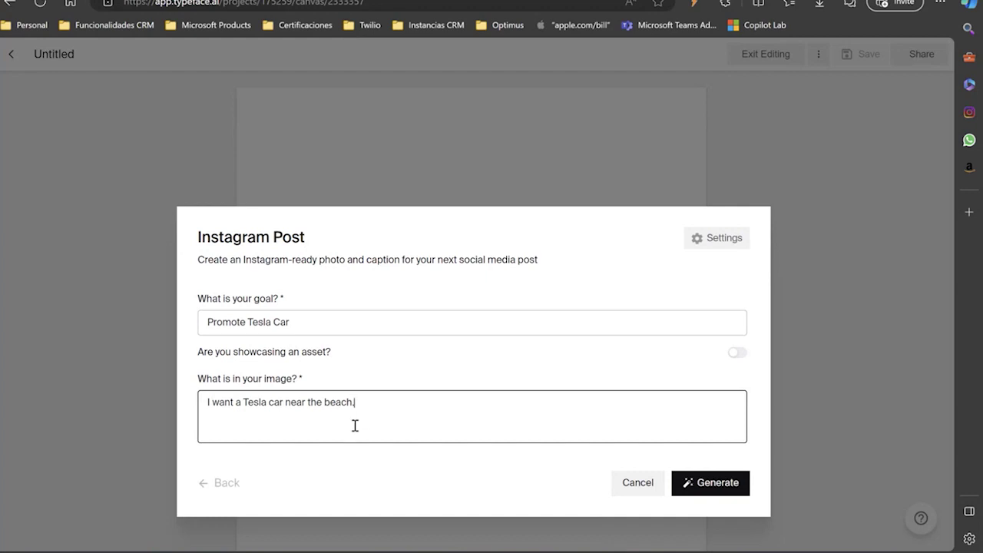
left_click(693, 488)
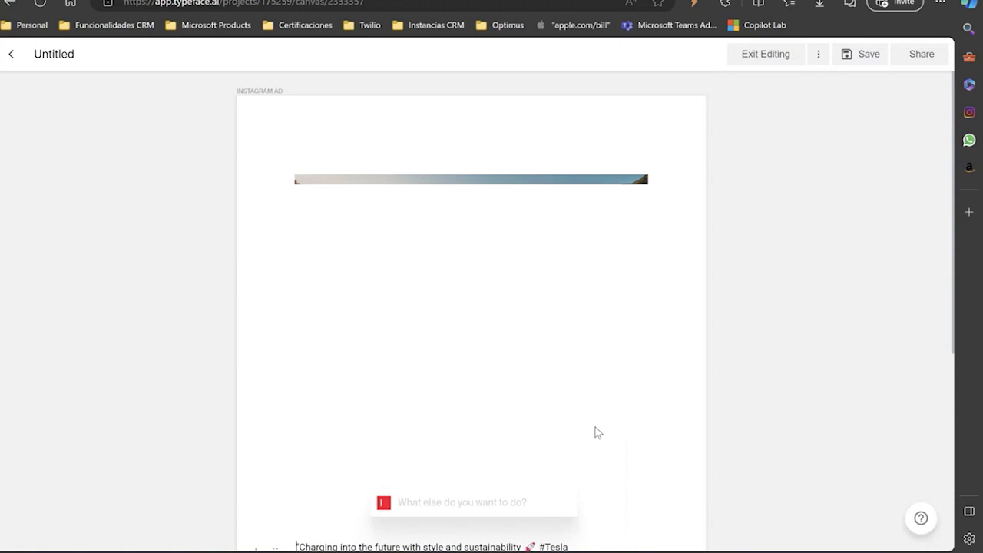
scroll(675, 438, "down", 4)
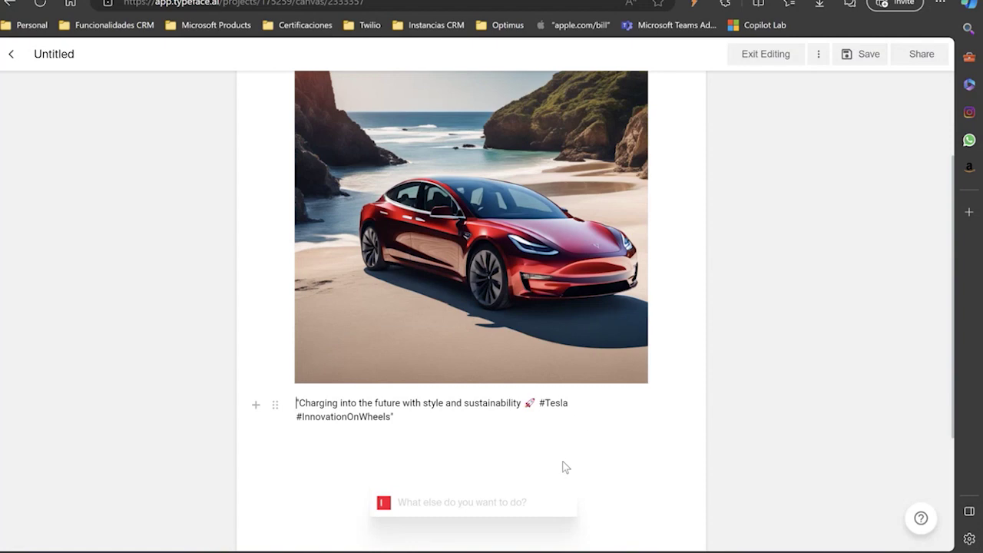
Try to recolor the generated car with the prompt "change the color of the car to blue"
left_click(507, 502)
type("c")
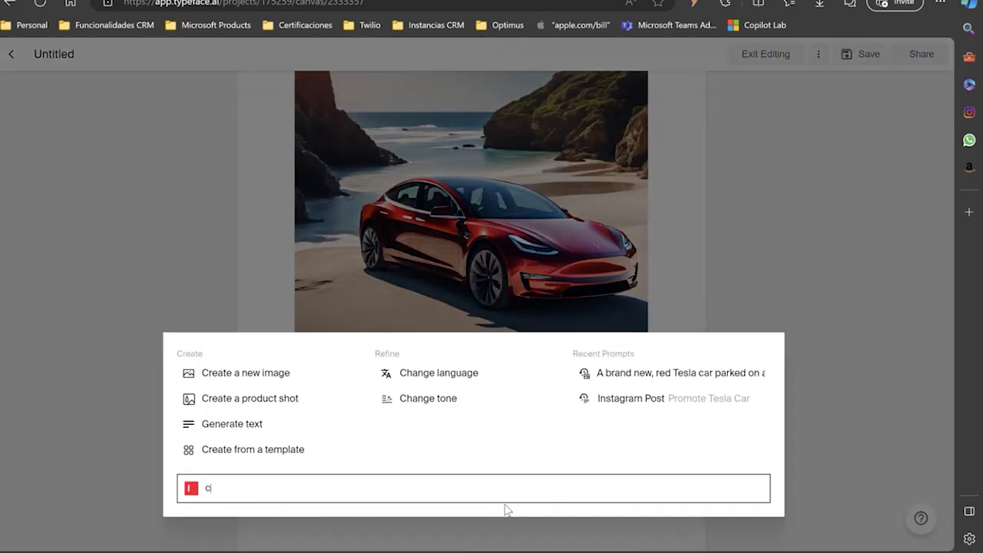
type("hange teh c")
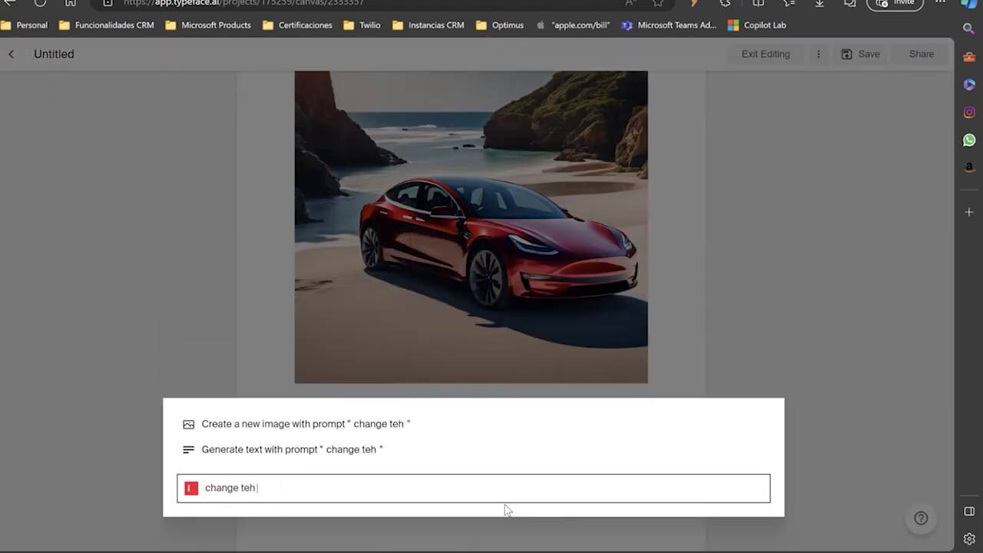
key("BackSpace")
key("BackSpace")
key("BackSpace")
key("BackSpace")
type("he col")
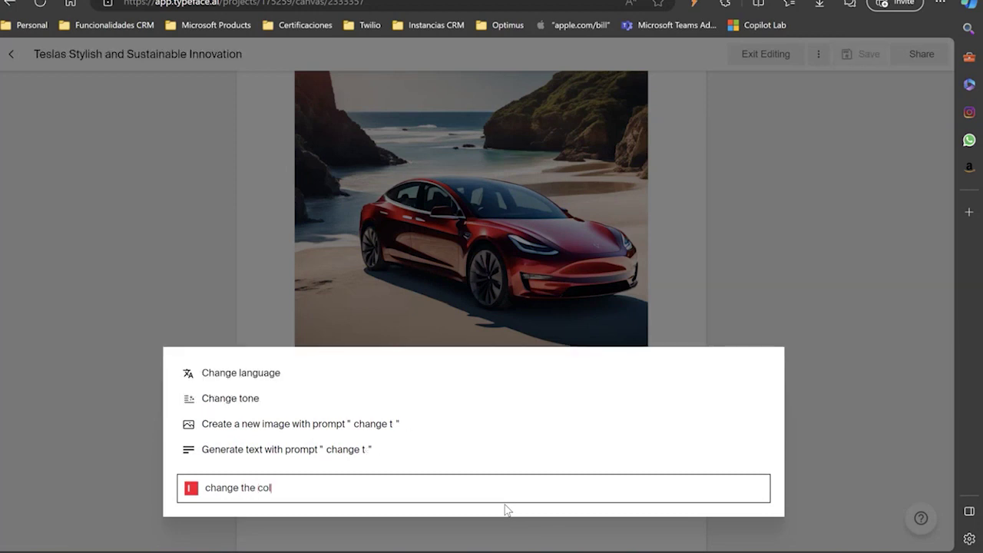
type("or of the car to blue")
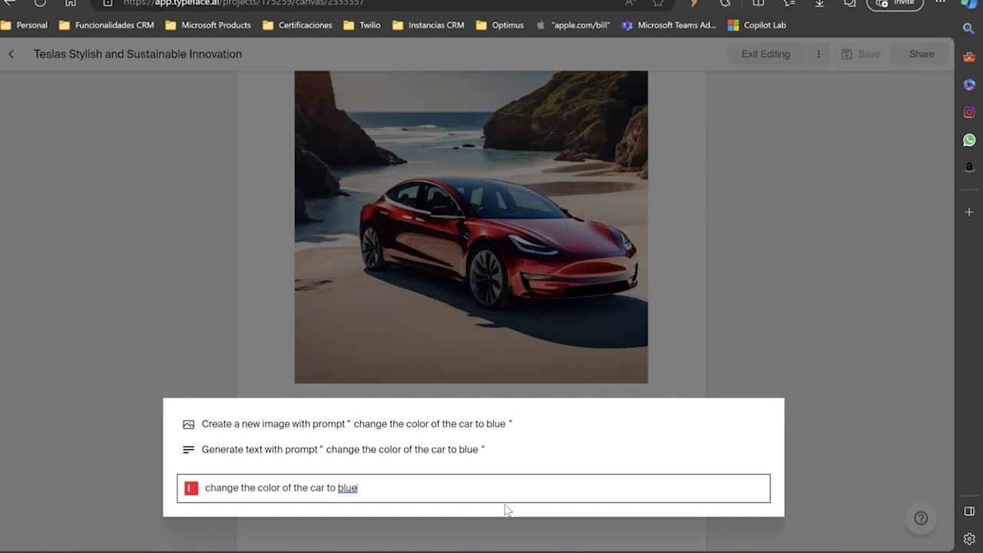
left_click(184, 487)
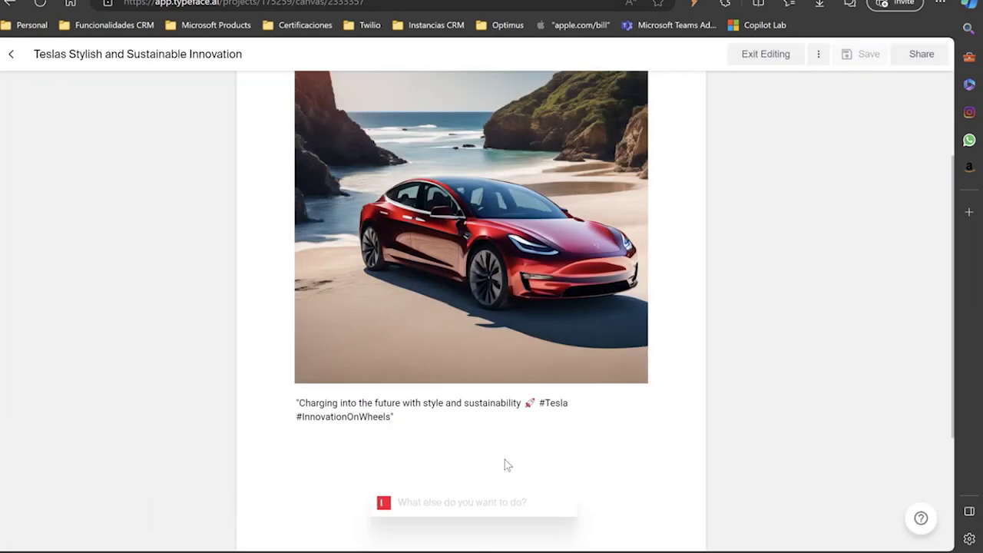
Create a new image below the caption with the prompt "I want a Tesla blue car near the beach." and insert the fourth output
left_click(549, 495)
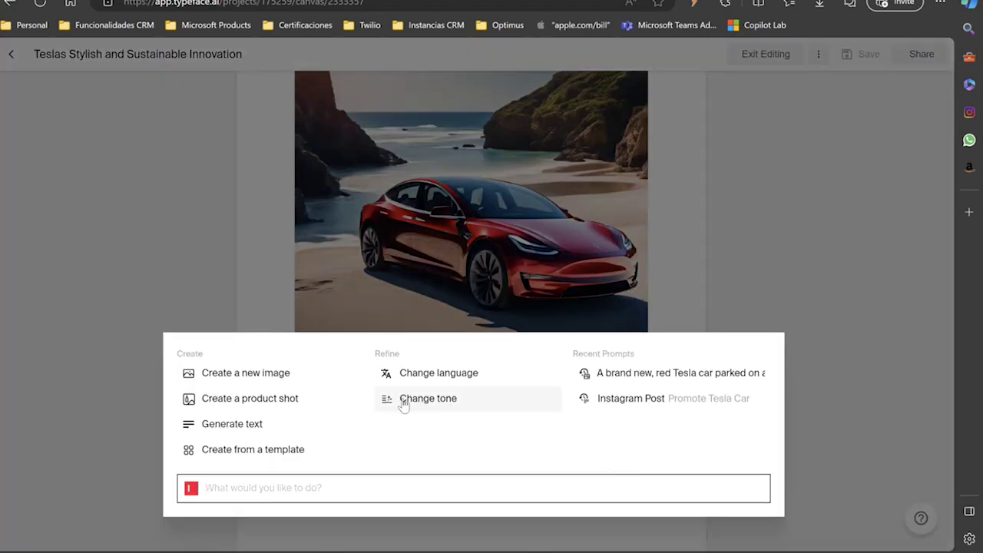
left_click(275, 375)
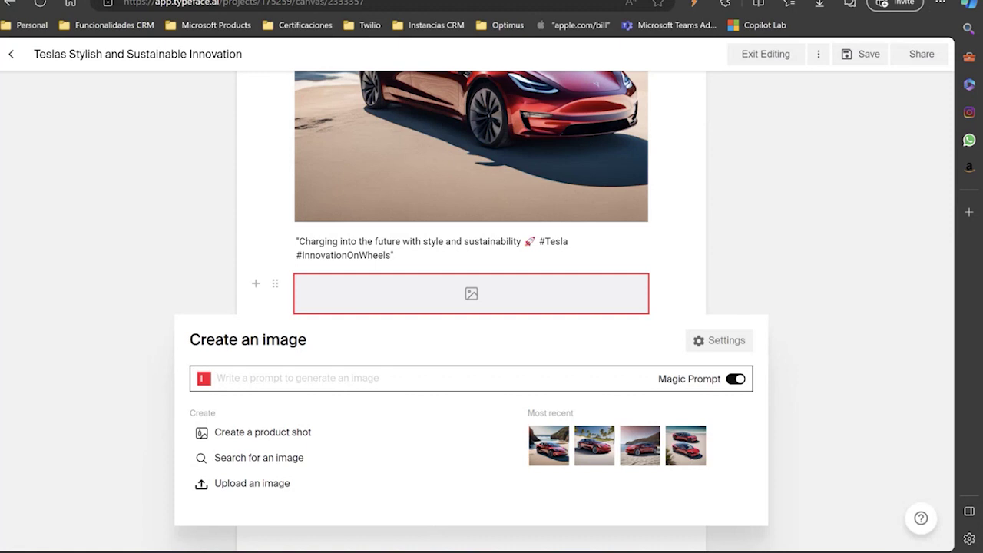
type("I want a Tesla car near the beach.")
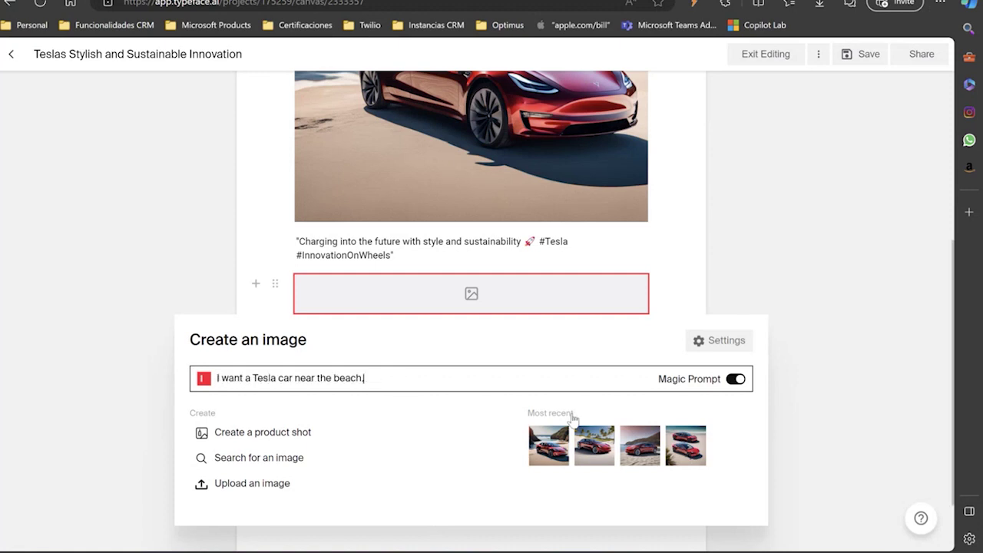
key("Left")
key("Left")
key("Left")
key("Left")
key("Left")
key("Left")
key("Left")
key("Left")
key("Left")
key("Left")
key("Left")
key("Left")
key("Left")
key("Left")
key("Left")
key("Left")
key("Left")
key("Left")
key("Left")
type("blue")
key("Return")
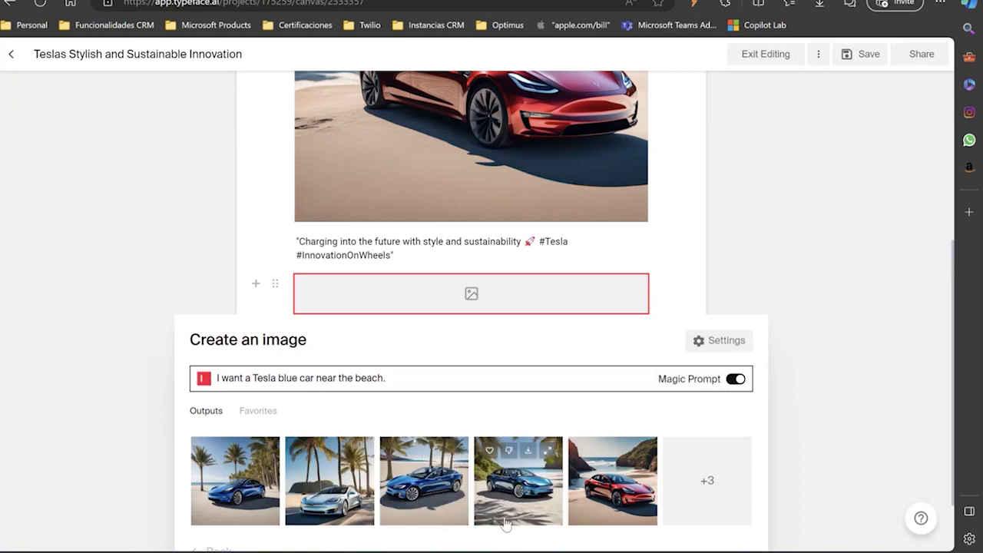
left_click(518, 513)
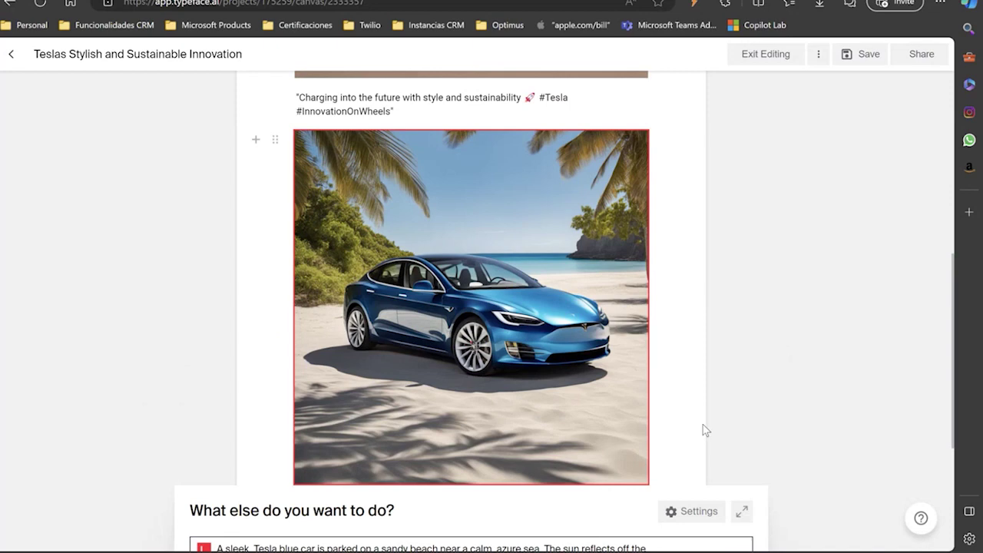
Exit editing and leave the Tesla post for Sample Project, and open the Brands page
scroll(670, 399, "up", 6)
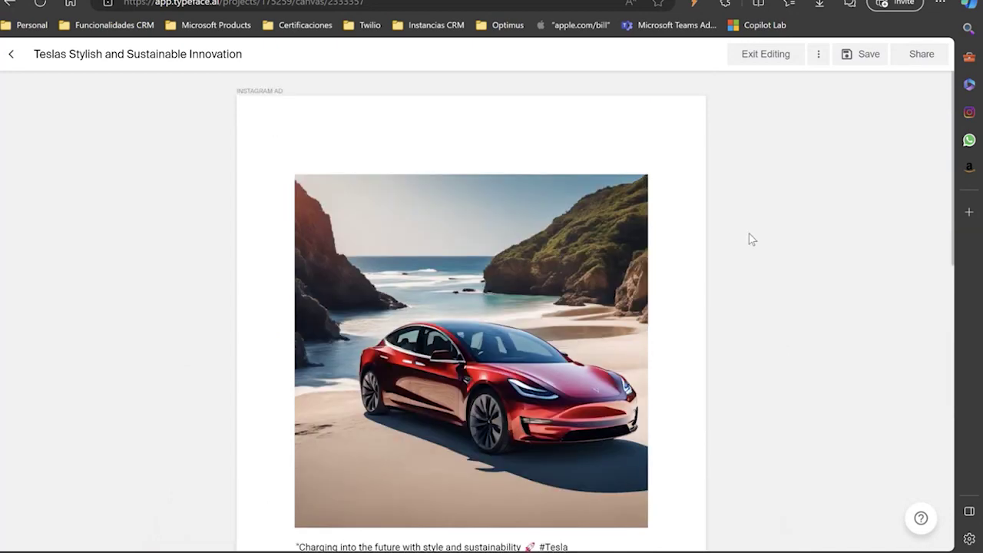
left_click(781, 60)
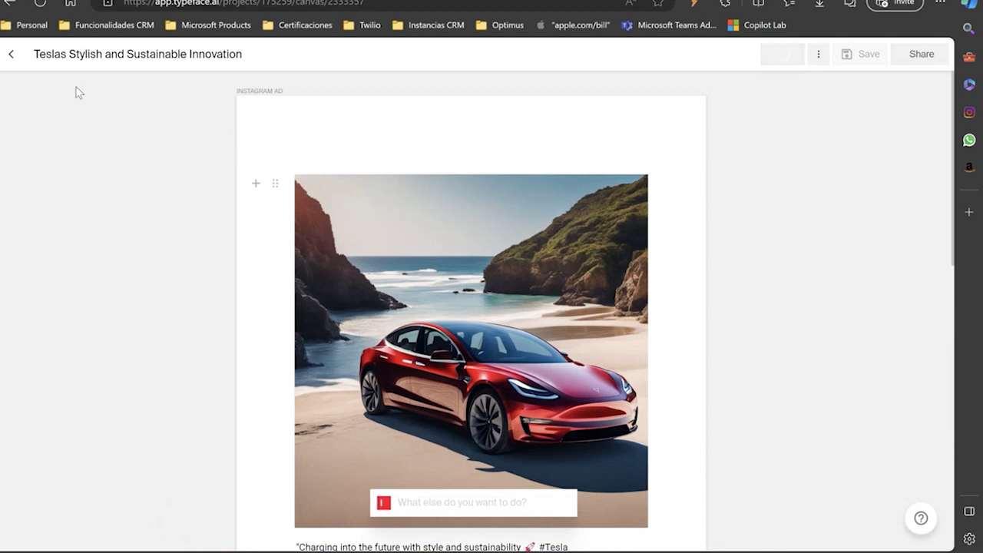
left_click(11, 54)
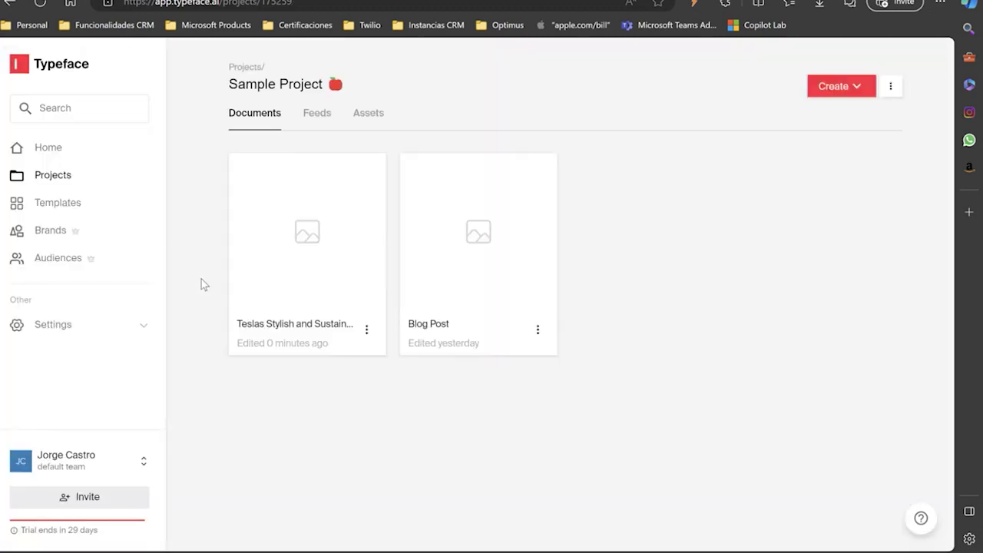
left_click(43, 235)
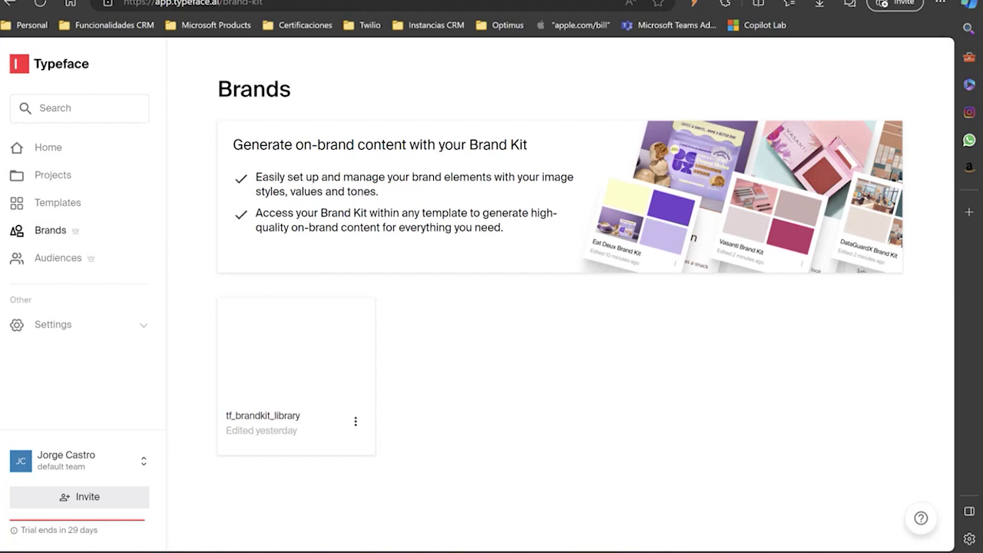
Open the bookmarked Copilot Lab site in a new browser tab, signing in with the work account connected to Windows
key("ctrl+t")
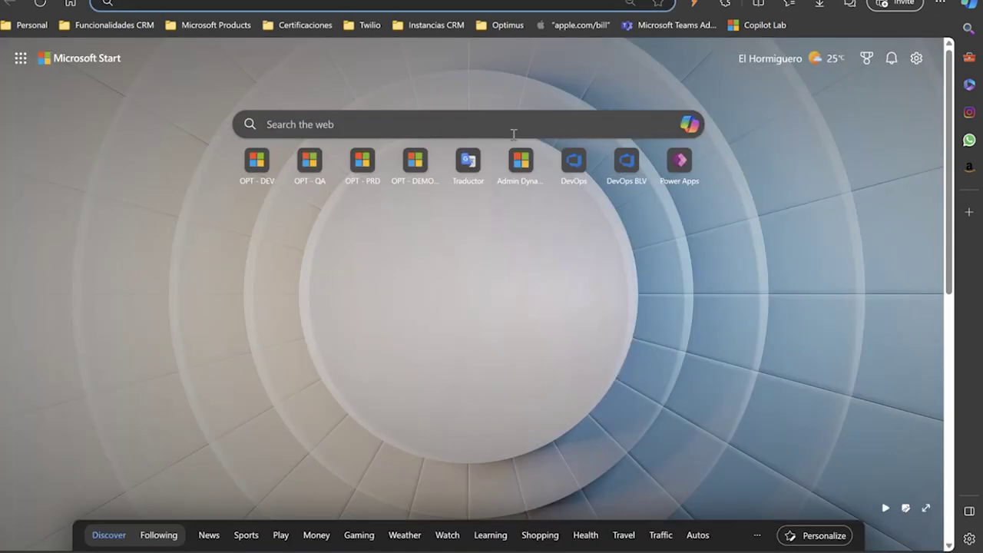
left_click(774, 26)
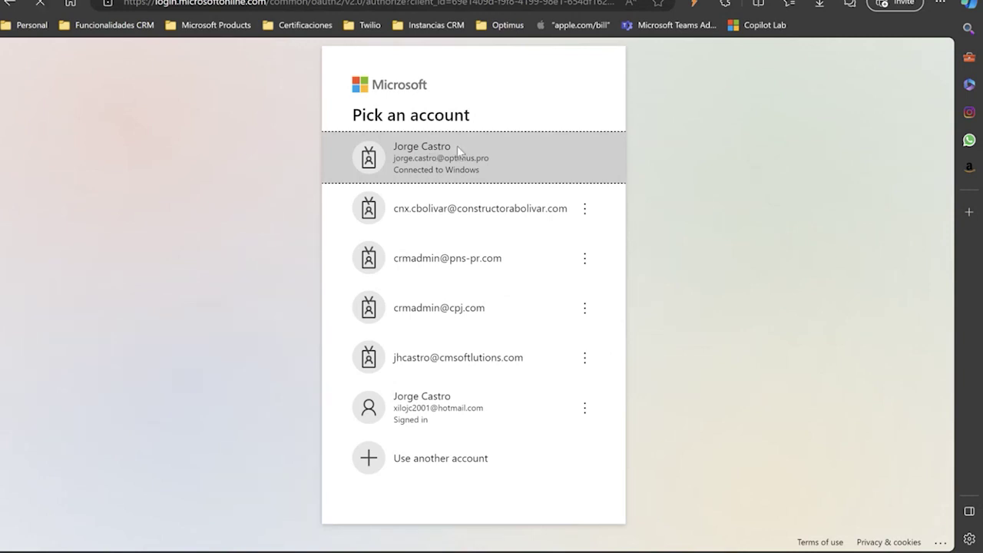
left_click(459, 152)
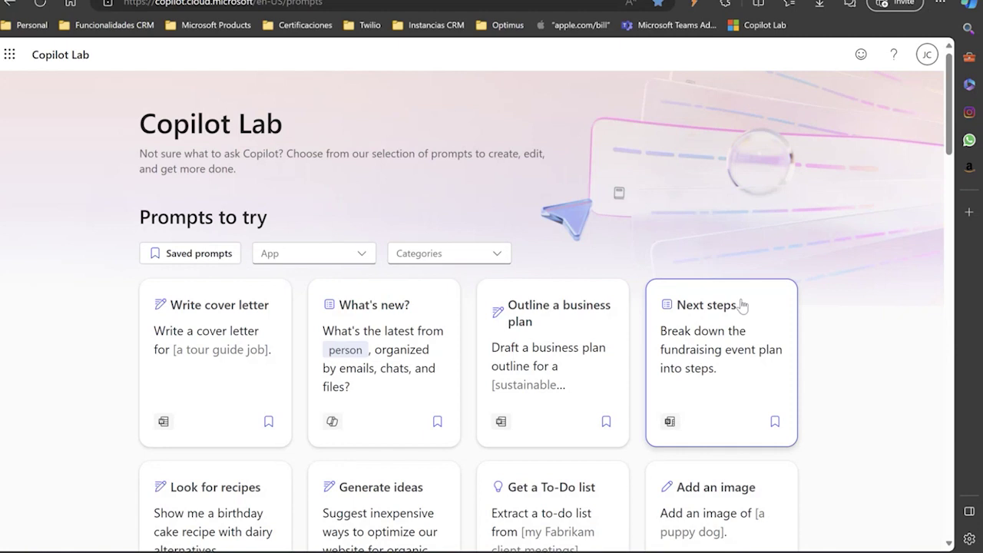
Filter the Copilot Lab prompts to the Excel app and examine the suggested prompts
left_click(314, 255)
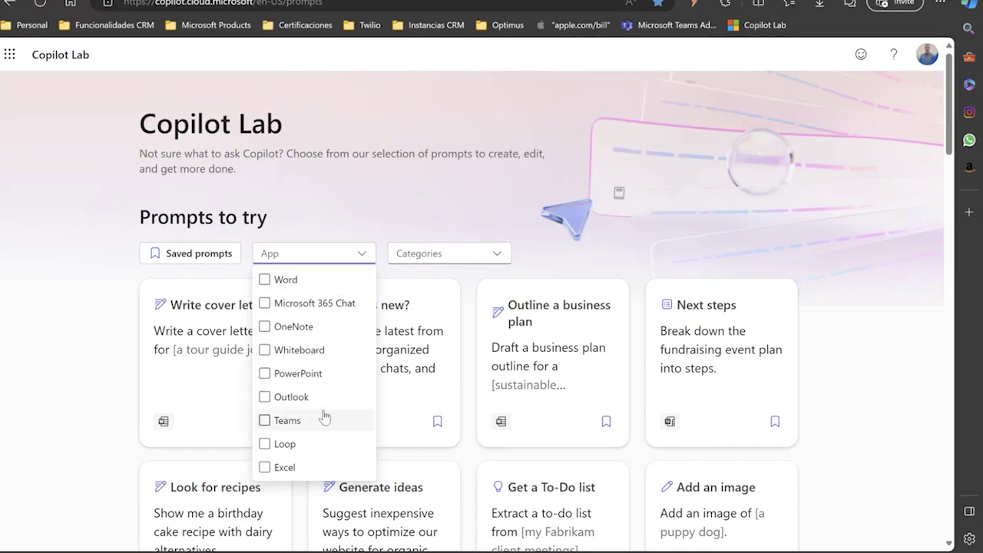
left_click(268, 469)
left_click(77, 332)
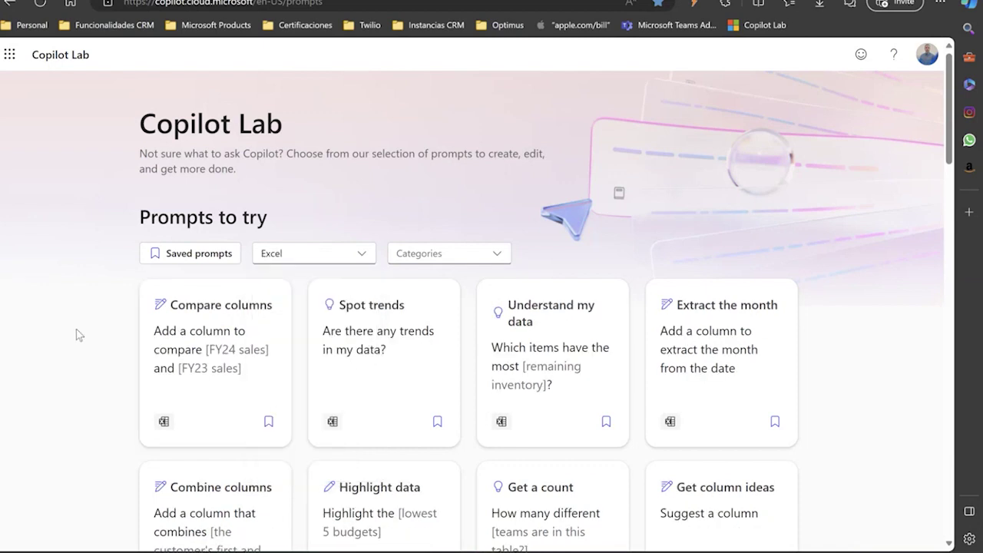
scroll(330, 369, "down", 1)
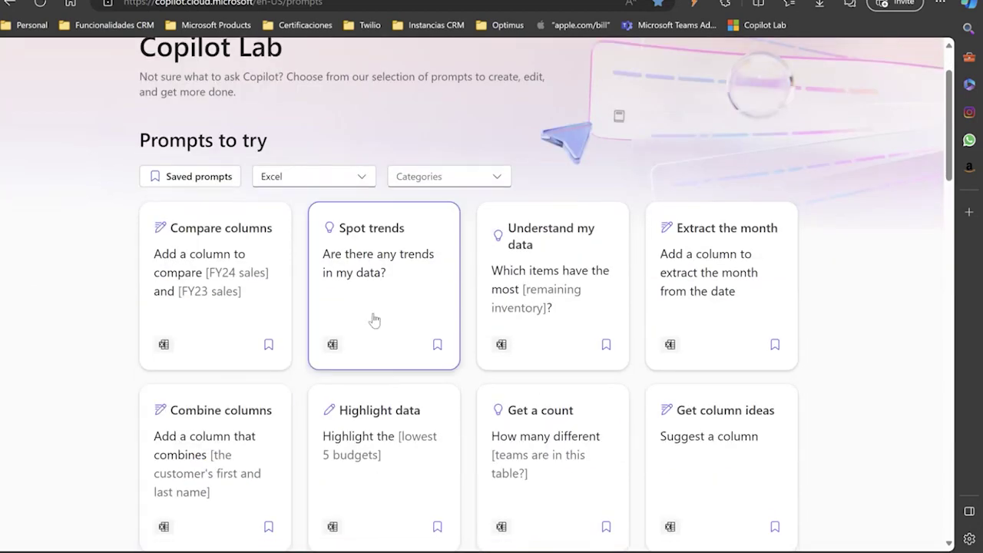
scroll(564, 384, "down", 3)
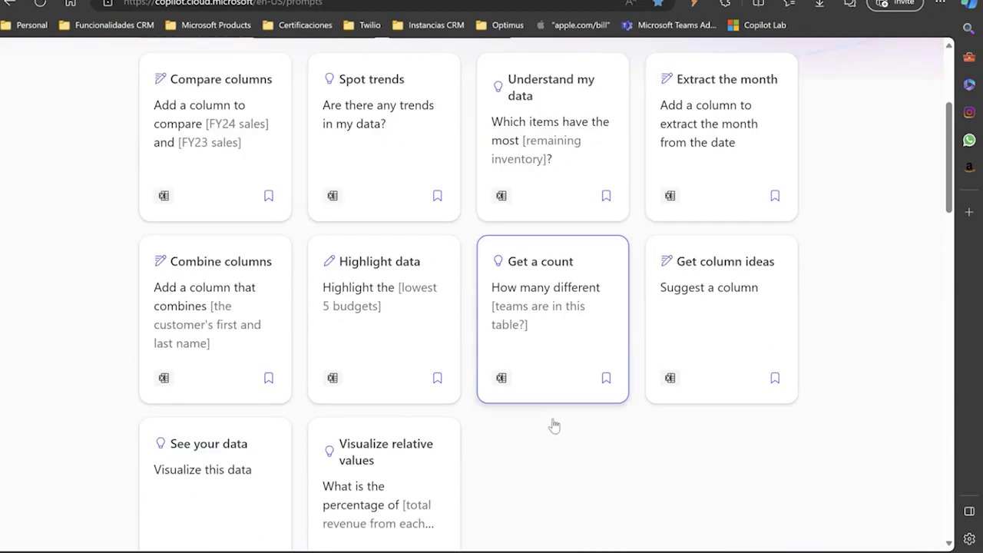